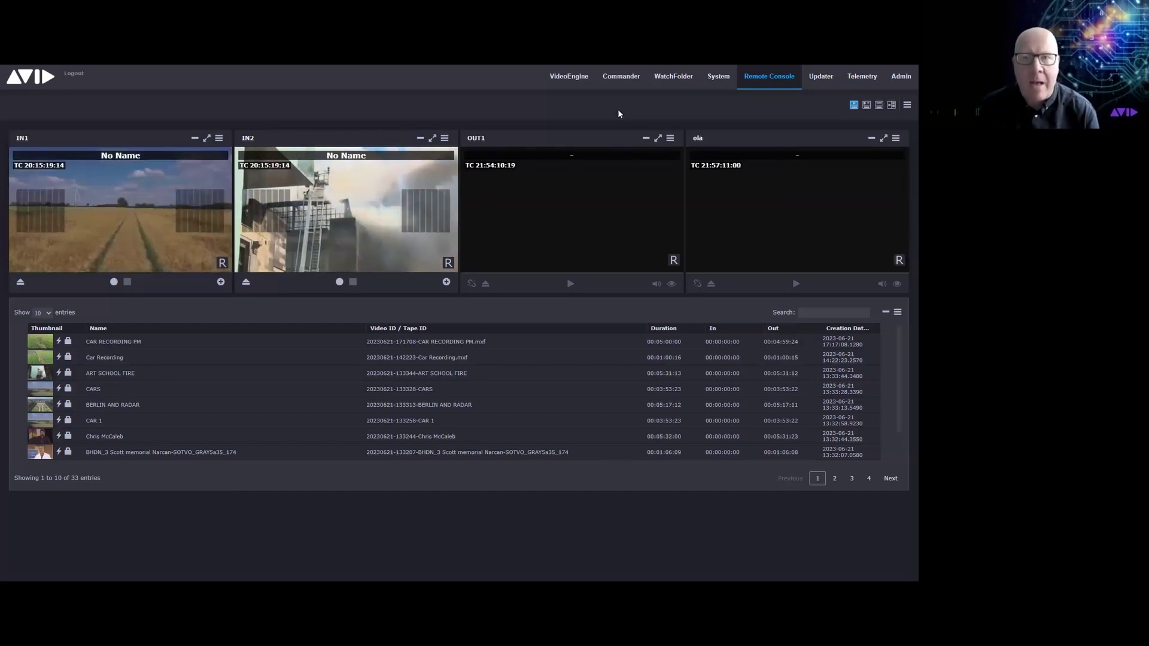
# Look over the VideoEngine, Commander and WatchFolder configuration pages, then return to the Remote Console
pyautogui.click(570, 80)
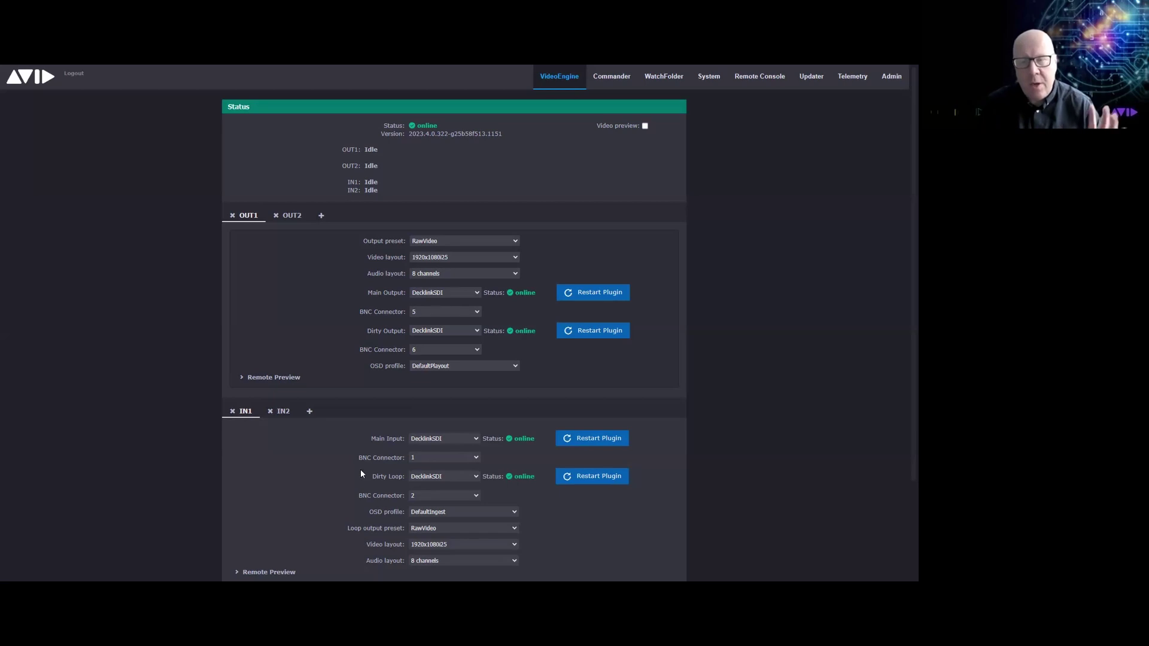
pyautogui.click(614, 79)
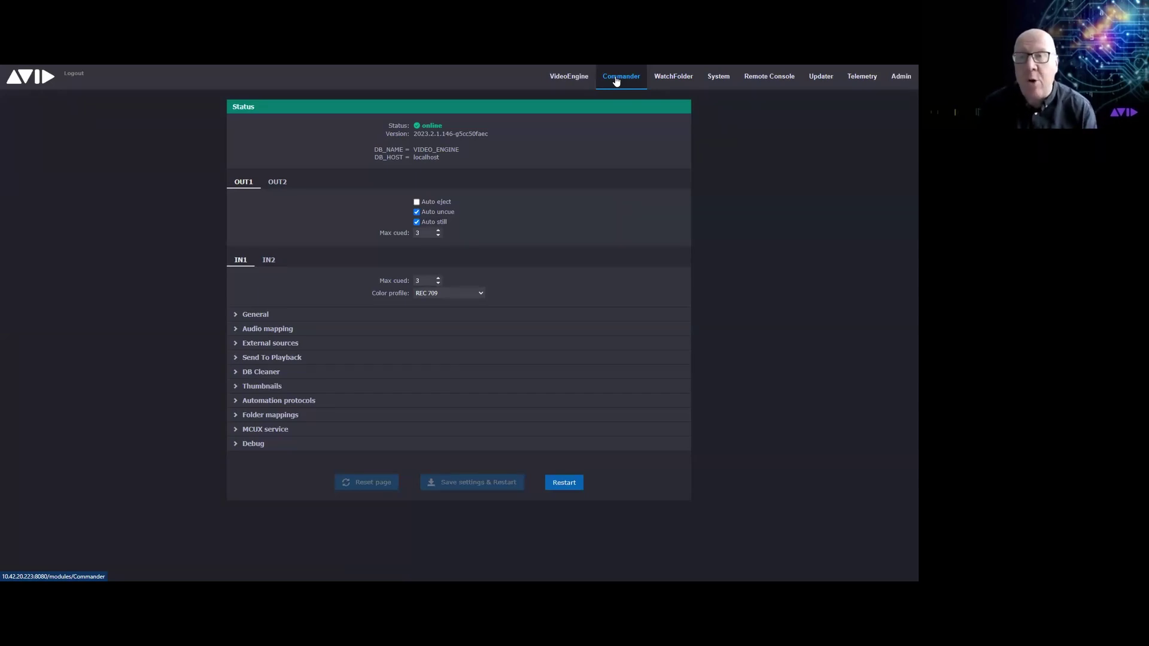
pyautogui.click(682, 82)
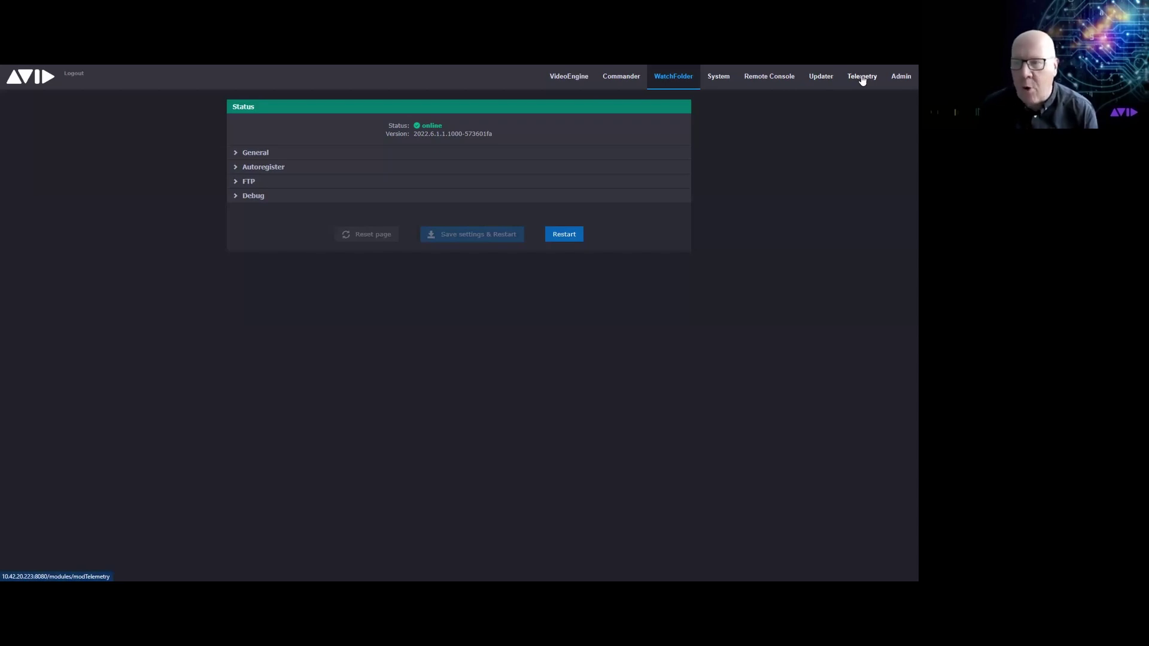
pyautogui.click(767, 81)
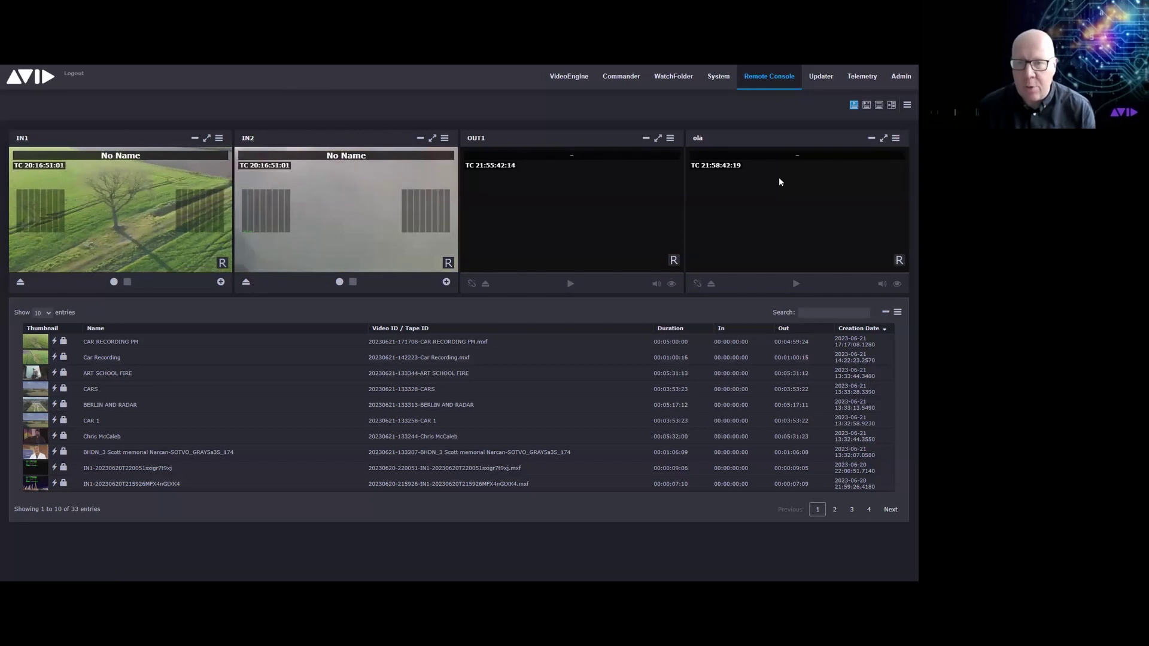
pyautogui.click(212, 342)
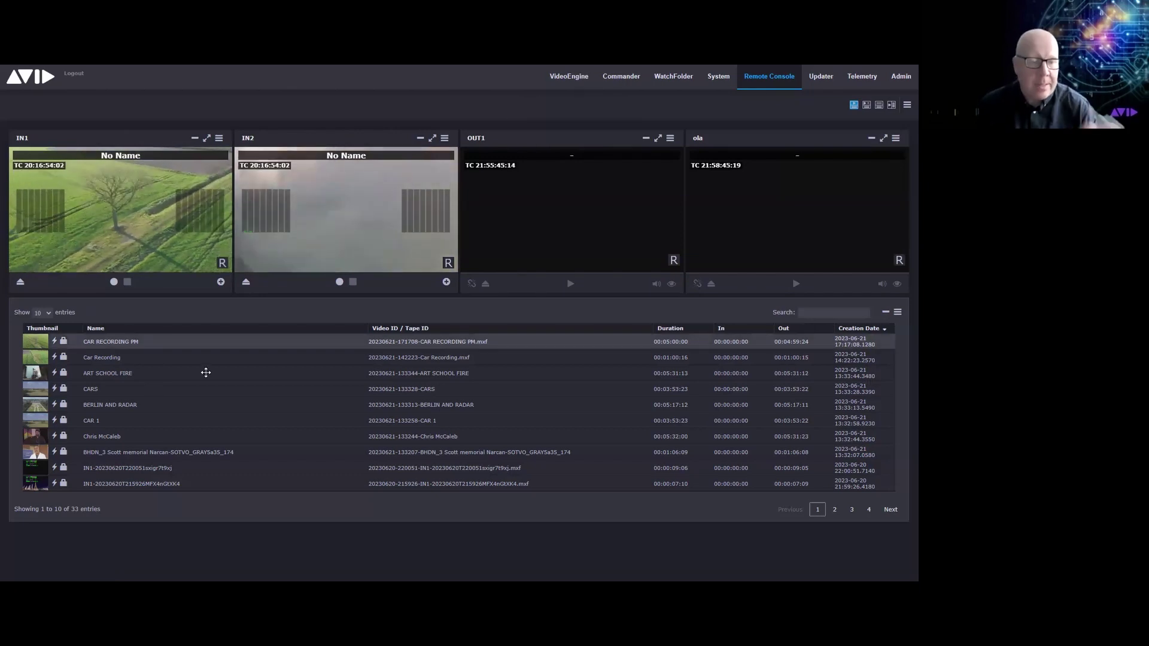
pyautogui.click(206, 373)
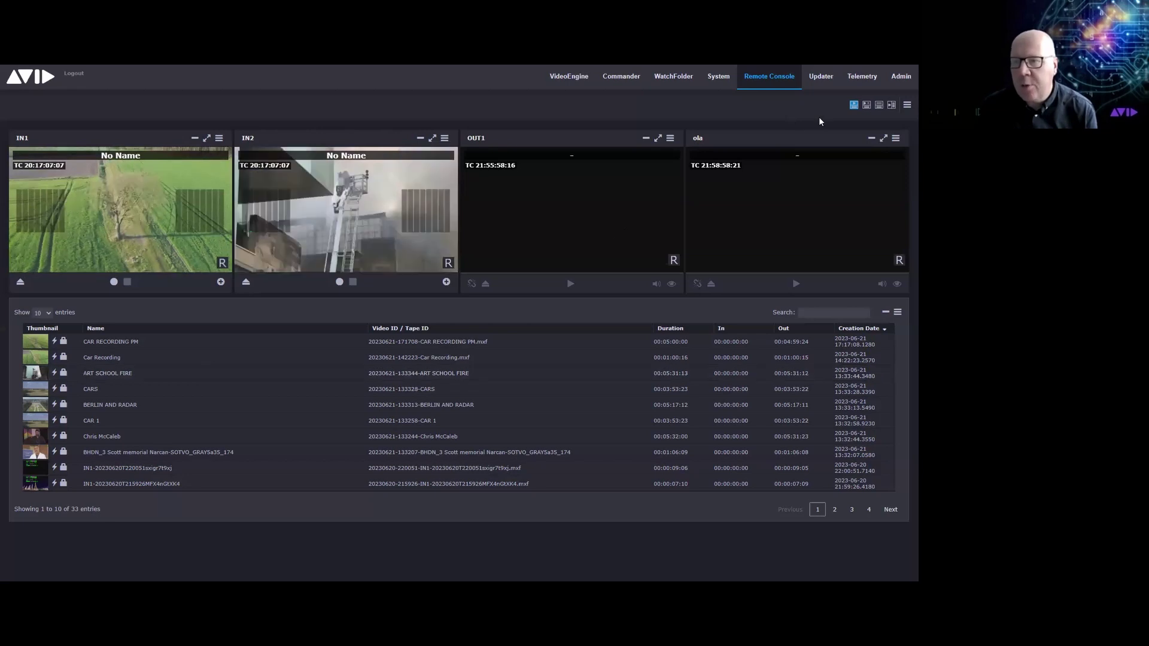
# Preview the alternative Remote Console layouts, including the Columns layout, and return to the original large-preview layout
pyautogui.click(866, 106)
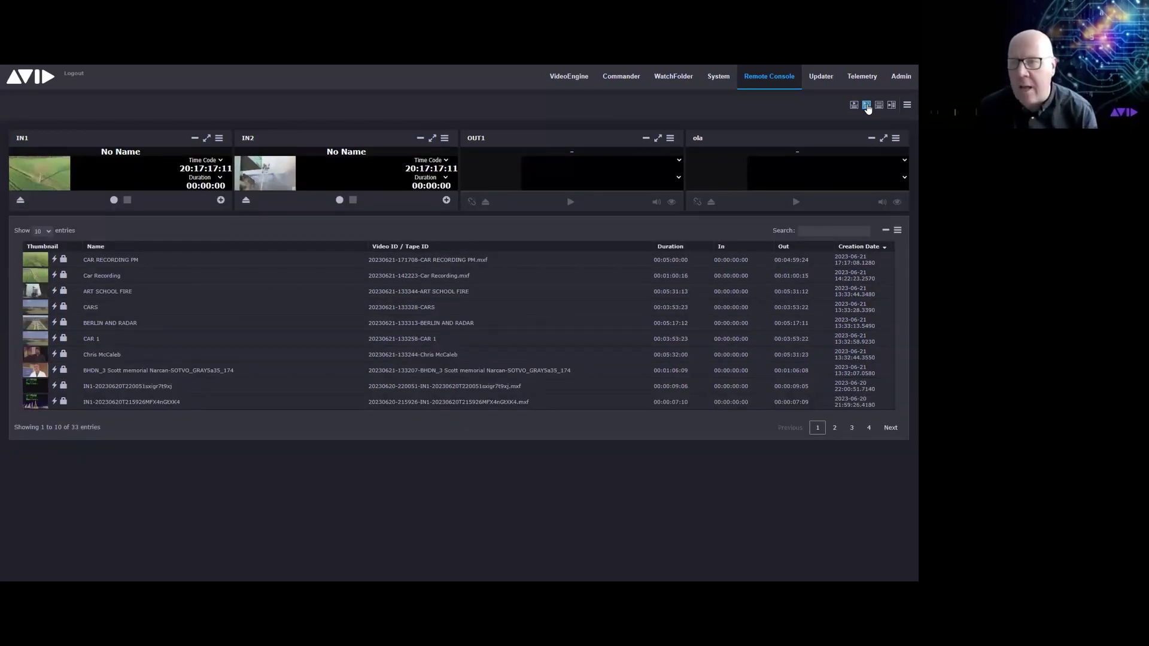
pyautogui.click(880, 107)
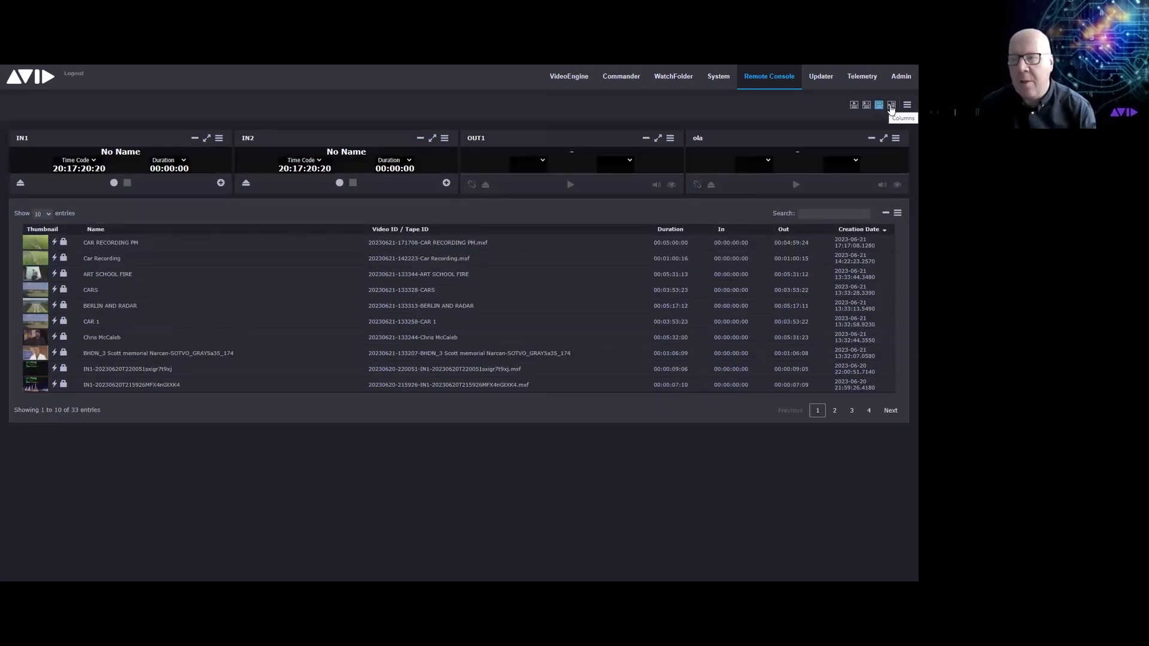
pyautogui.click(891, 106)
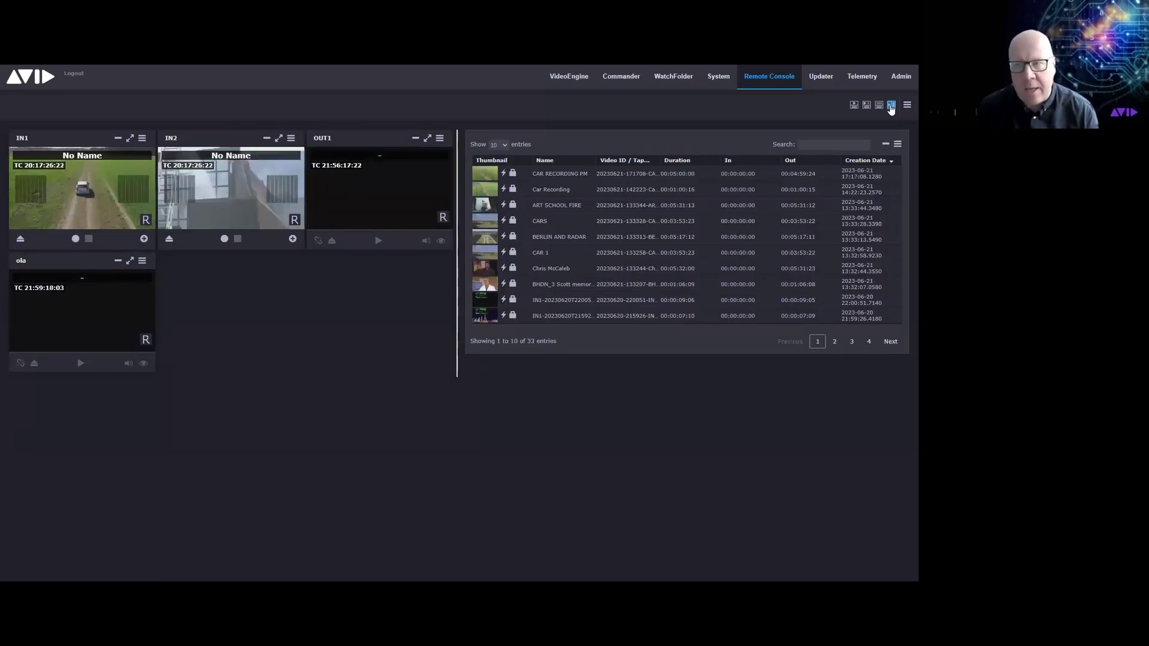
pyautogui.click(853, 106)
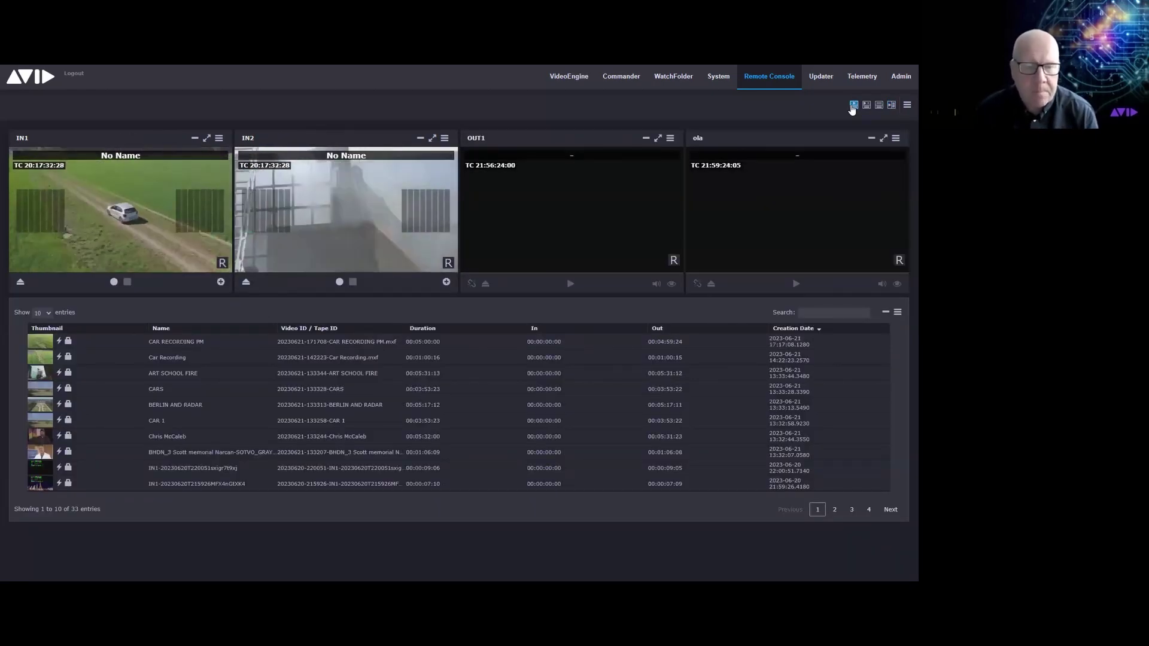
# Review the available ingest templates and the Default template's media presets in the Ingest Templates Editor, then close it
pyautogui.click(907, 106)
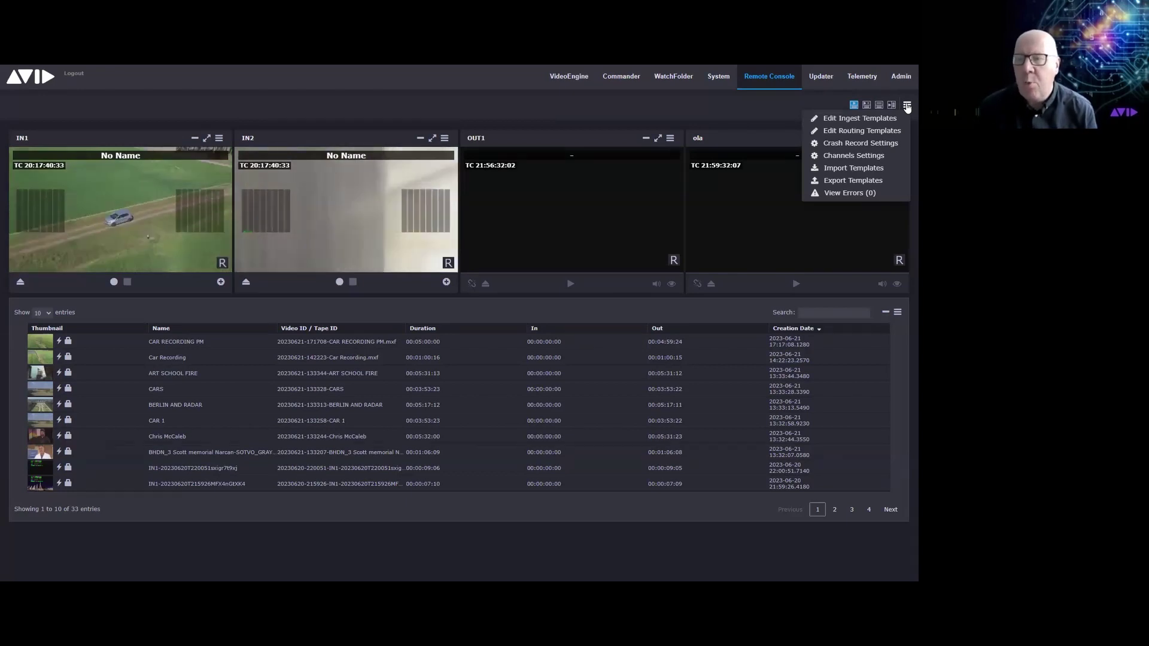
pyautogui.click(845, 120)
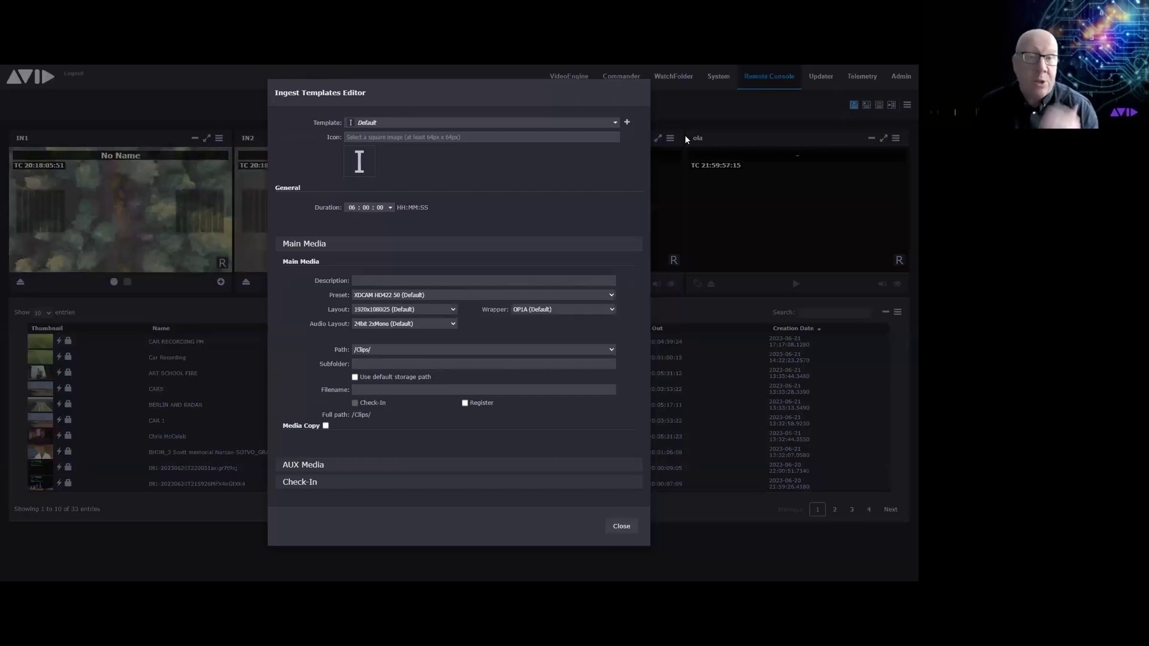
pyautogui.click(599, 124)
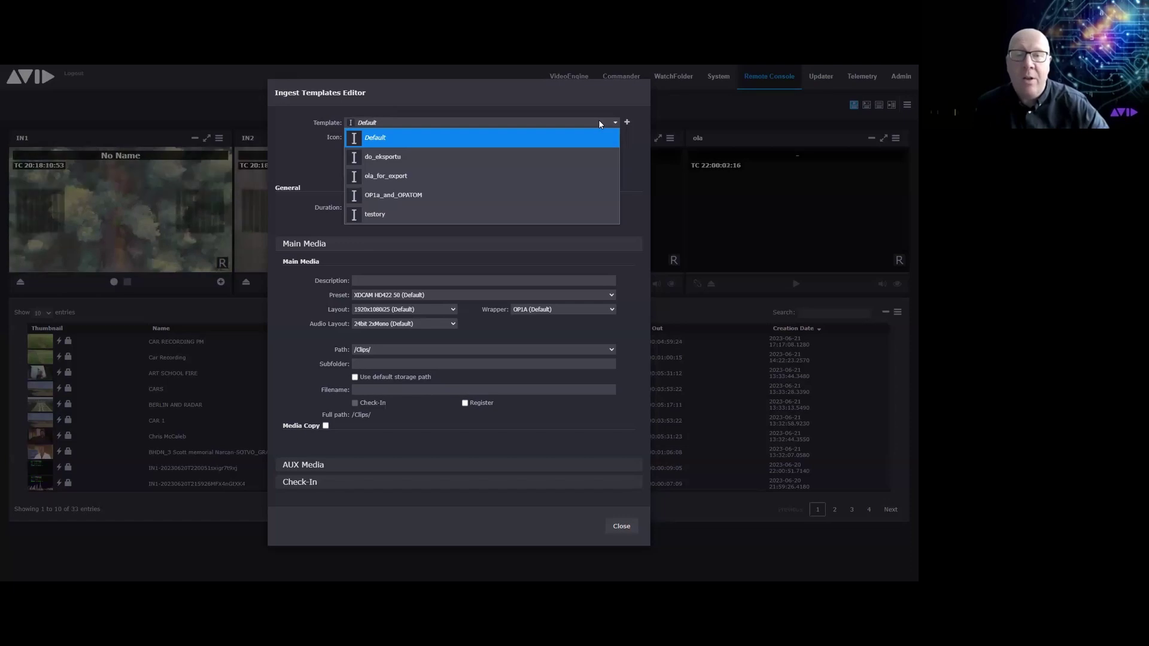
pyautogui.click(481, 92)
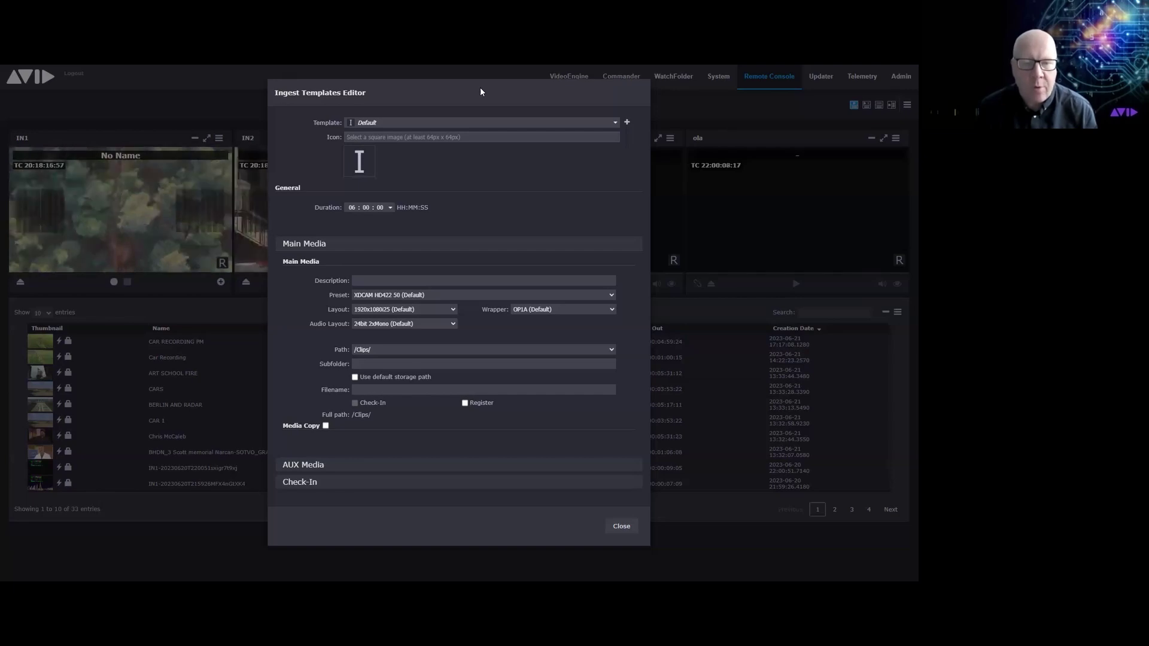
pyautogui.click(609, 296)
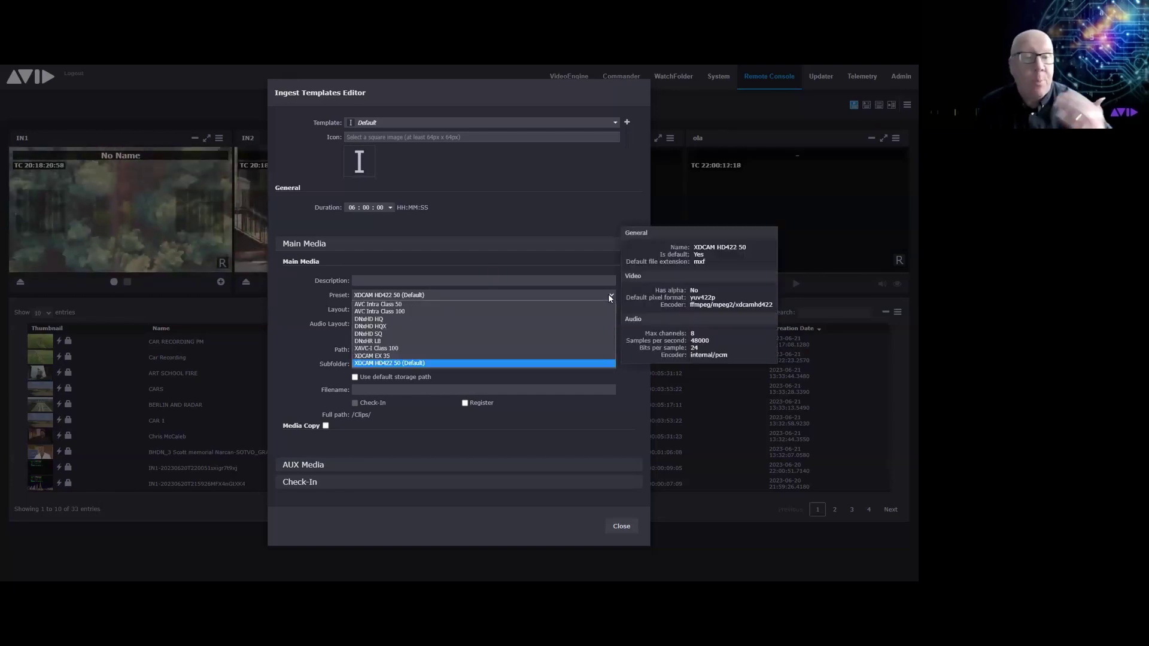
pyautogui.click(433, 293)
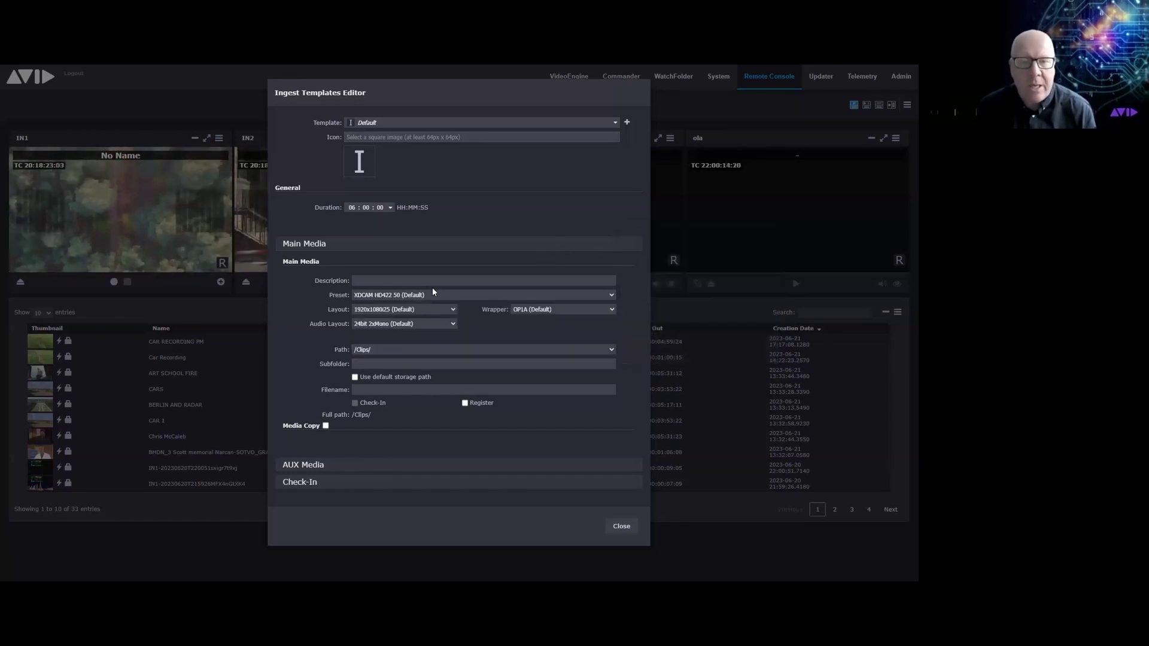
pyautogui.moveTo(436, 327)
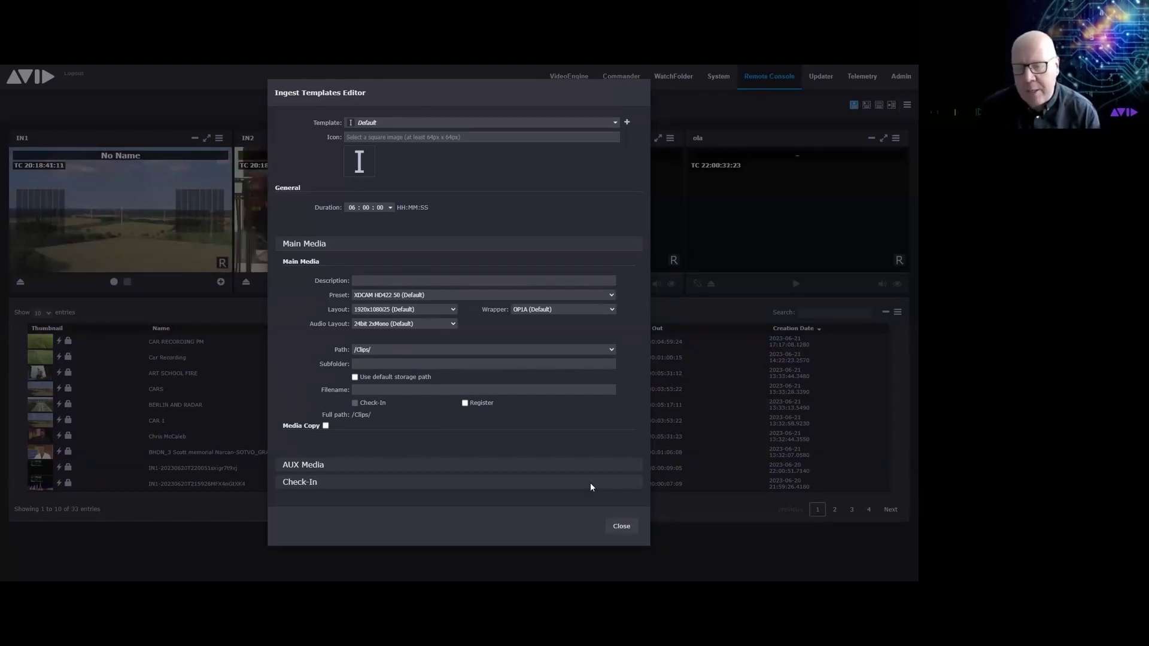
pyautogui.click(626, 524)
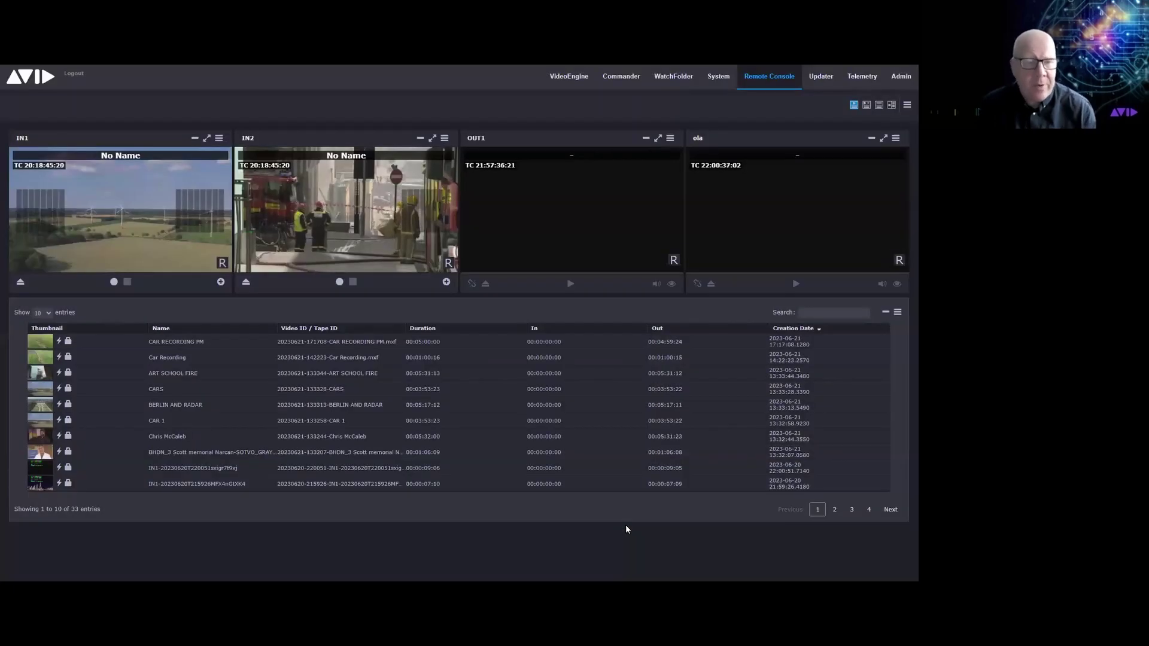
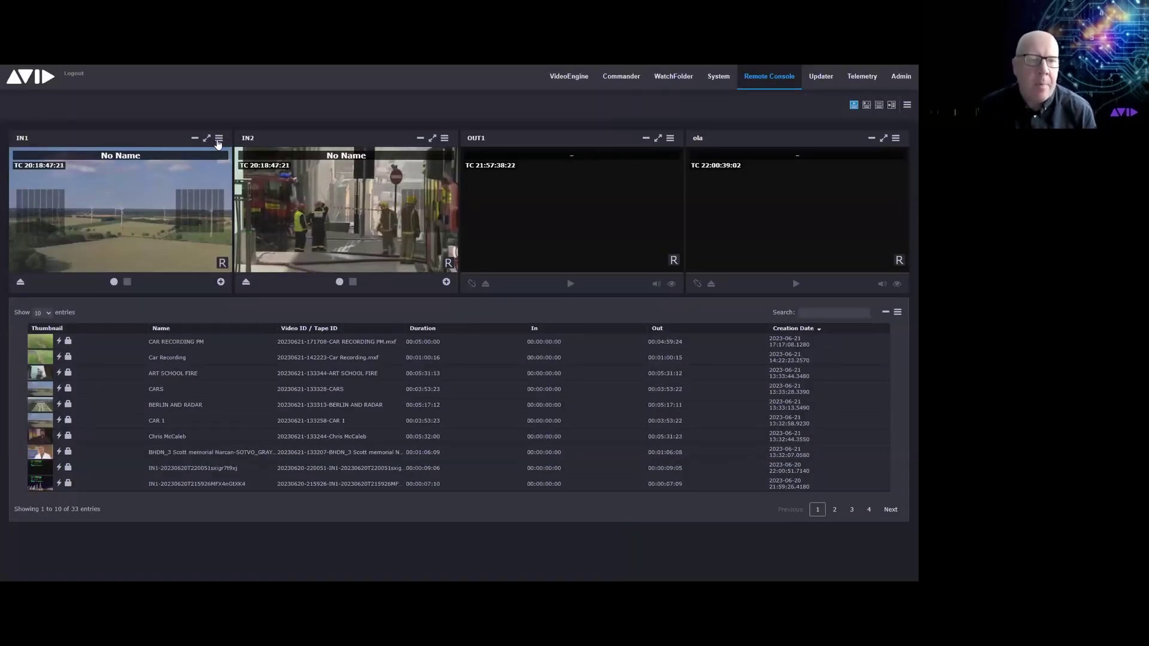
# Review the on-screen display indicators and audio meter settings for channel IN1, then close them without changes
pyautogui.click(218, 139)
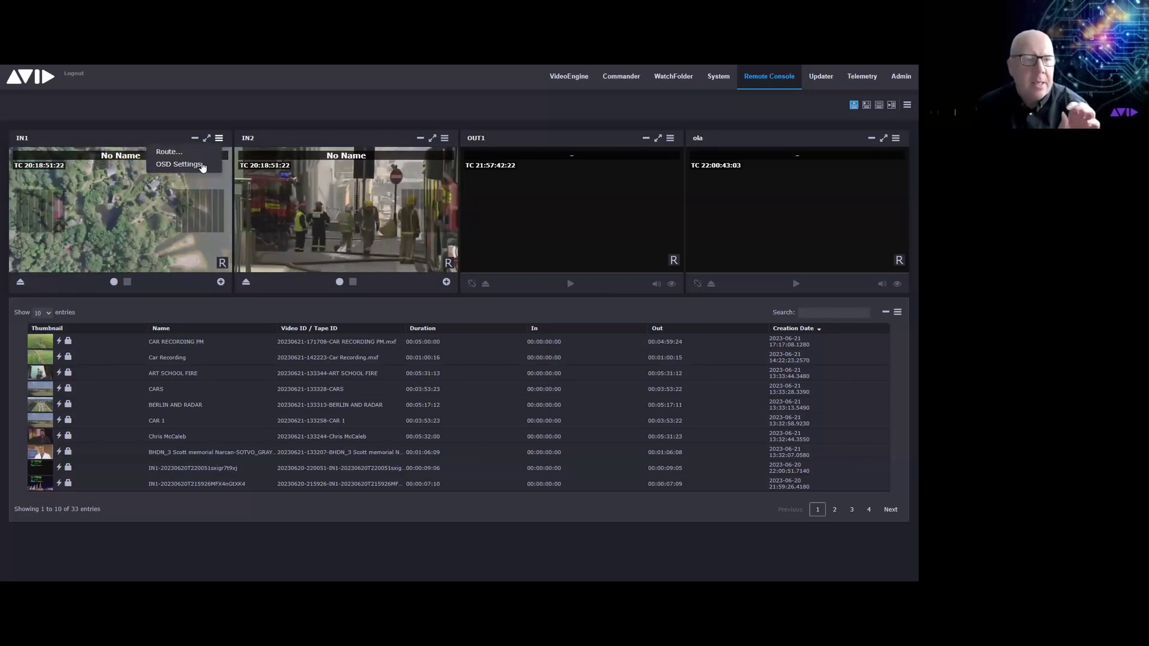
pyautogui.click(200, 165)
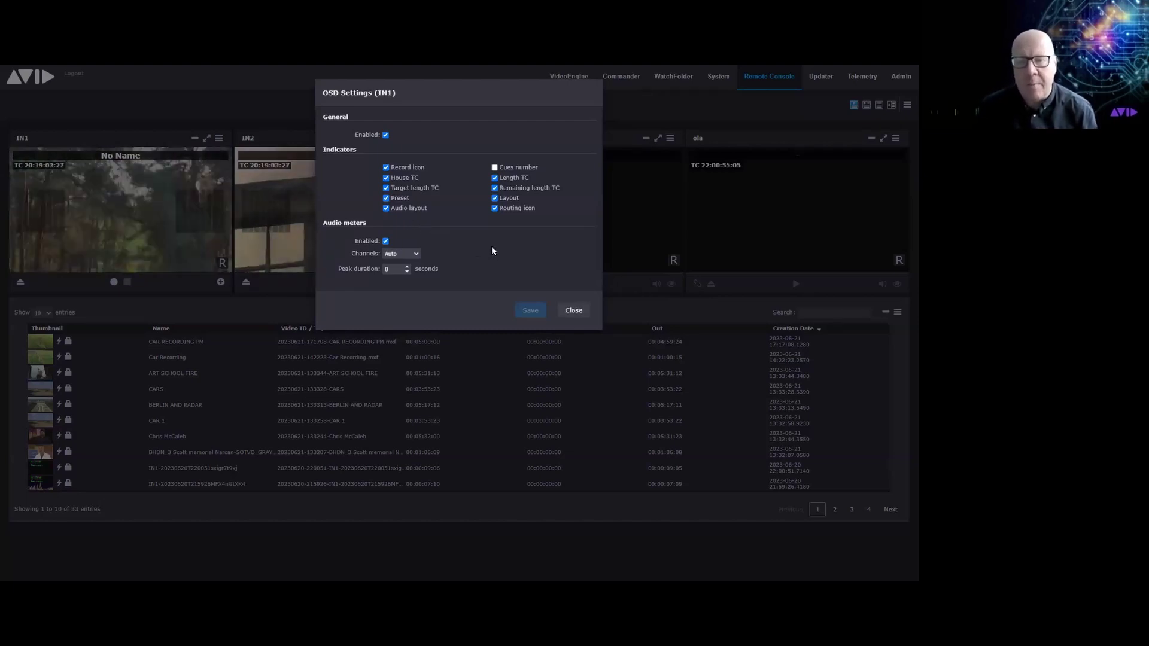
pyautogui.click(572, 311)
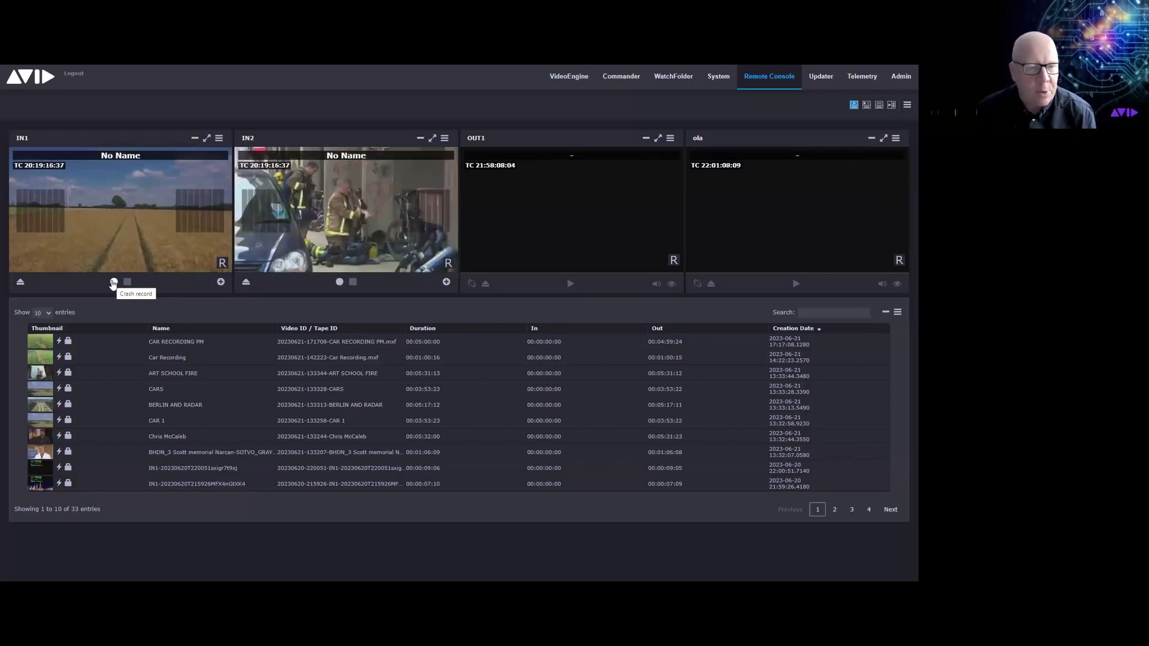
# Set up a new recording on IN1 with the OP1a_and_OPATOM template and a duration of 00:05:00
pyautogui.click(220, 282)
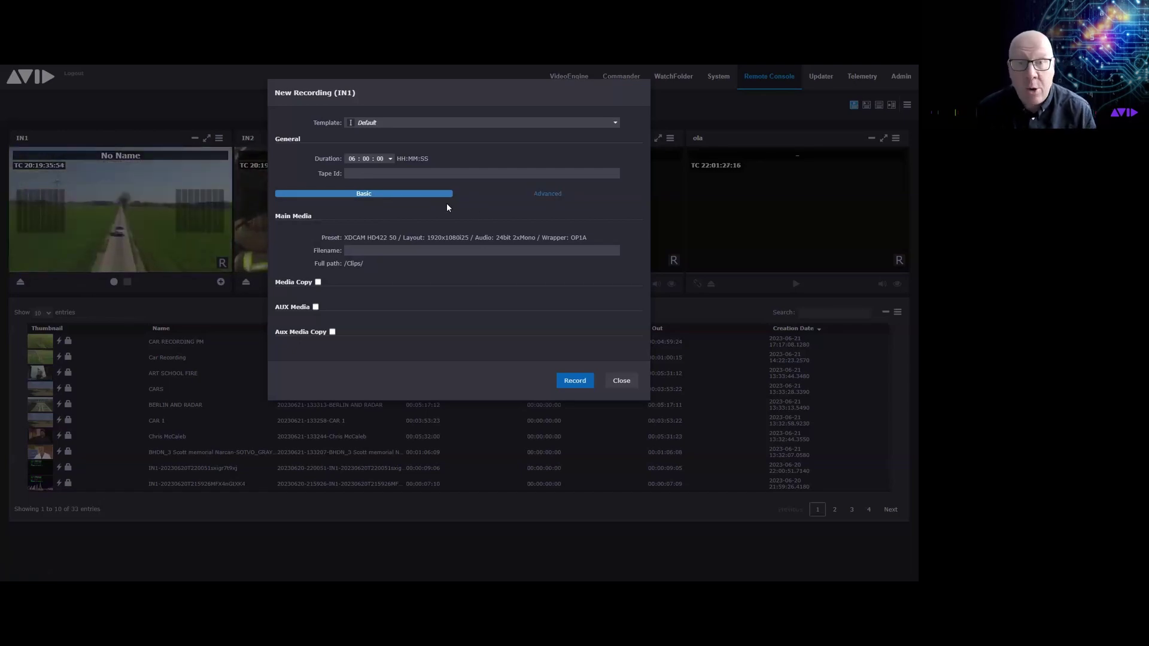
pyautogui.click(610, 123)
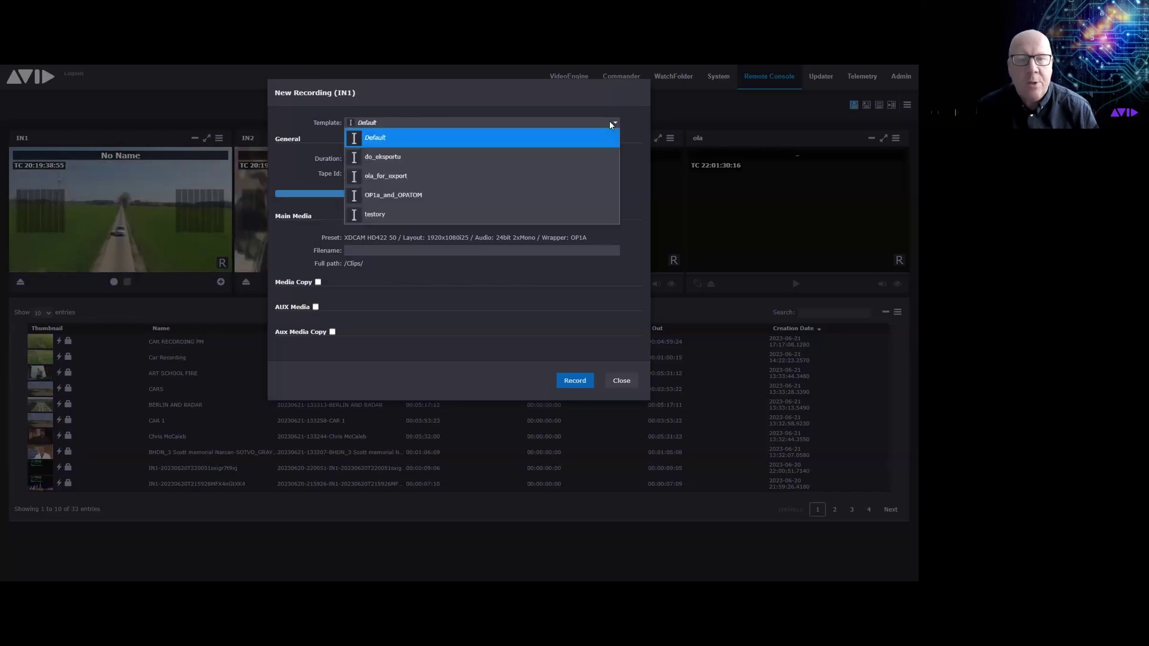
pyautogui.click(401, 196)
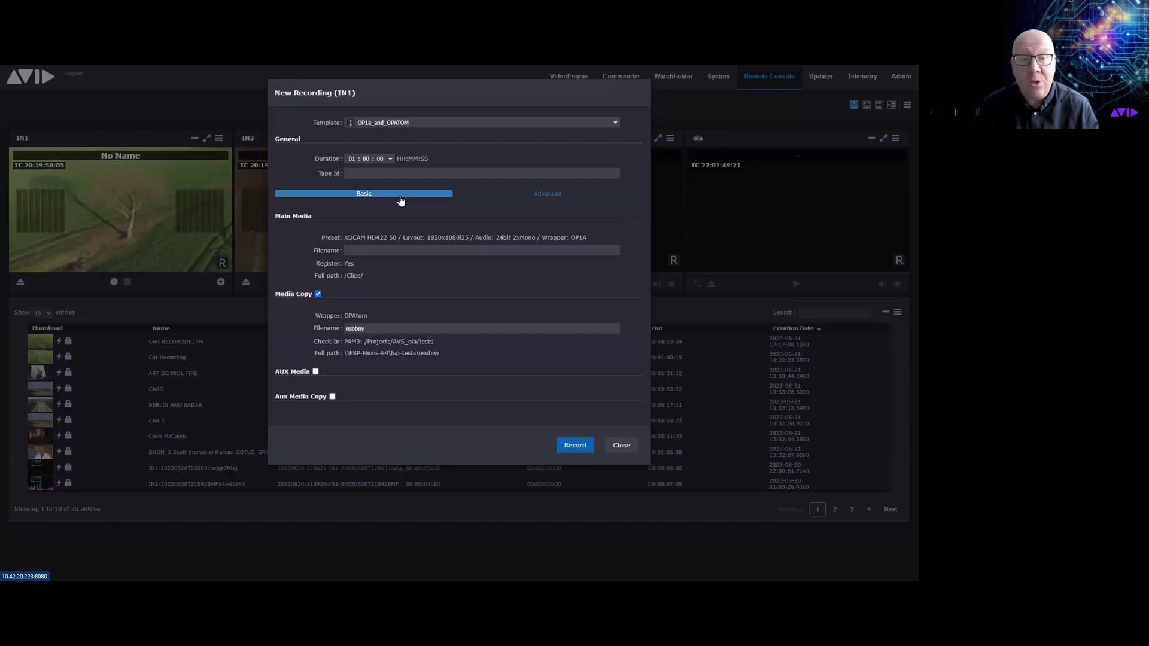
pyautogui.click(353, 159)
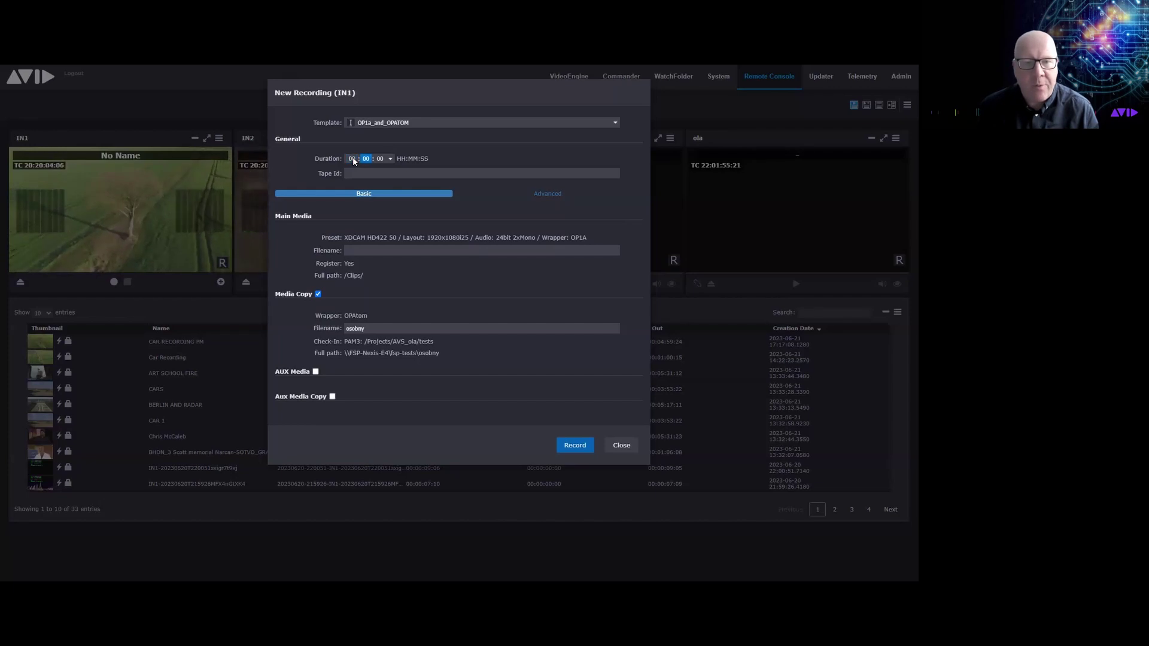
pyautogui.write('00 : 05')
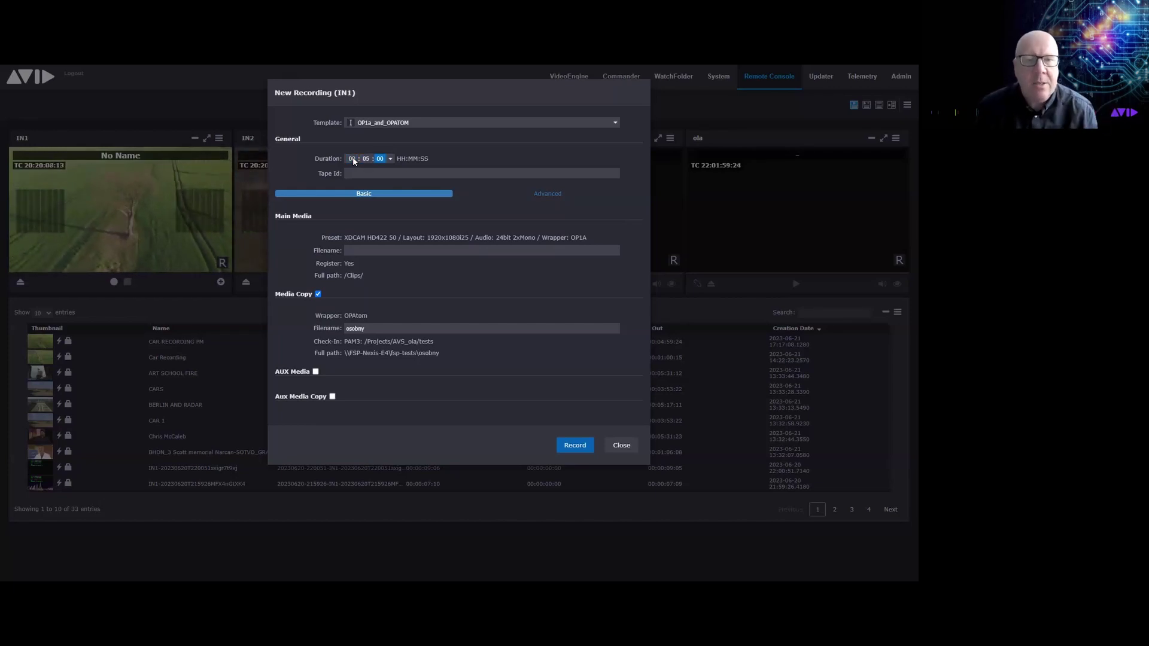
# Name both the main media and the media copy "Countryside gvs" and start the recording on IN1
pyautogui.click(370, 251)
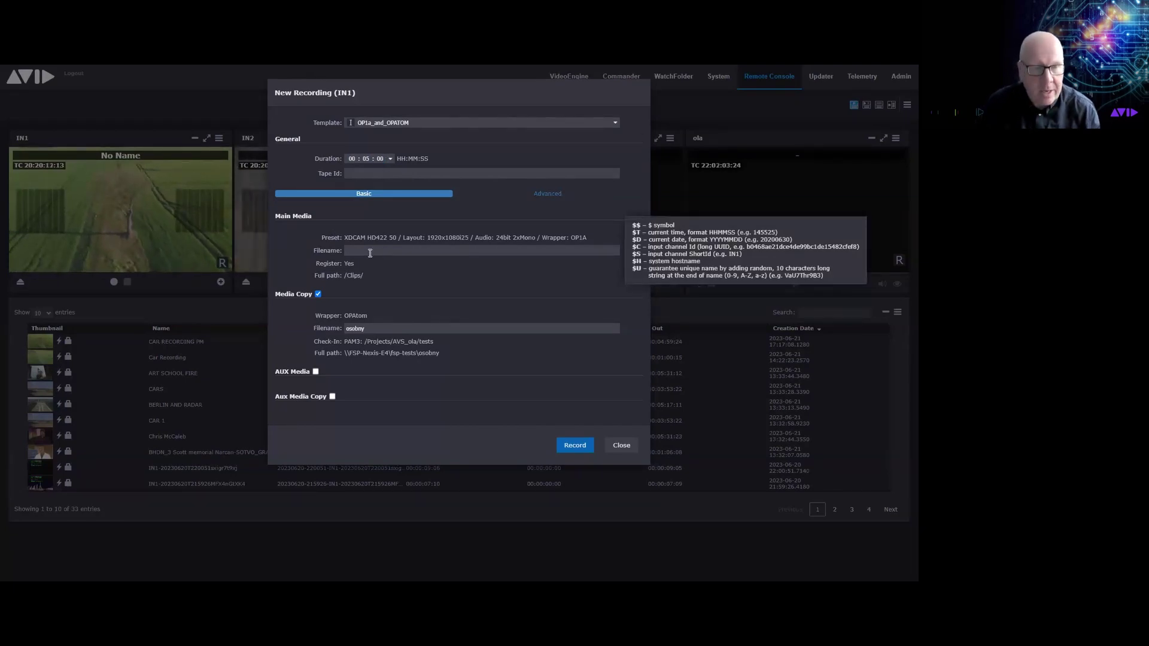
pyautogui.write('Countryside gvs')
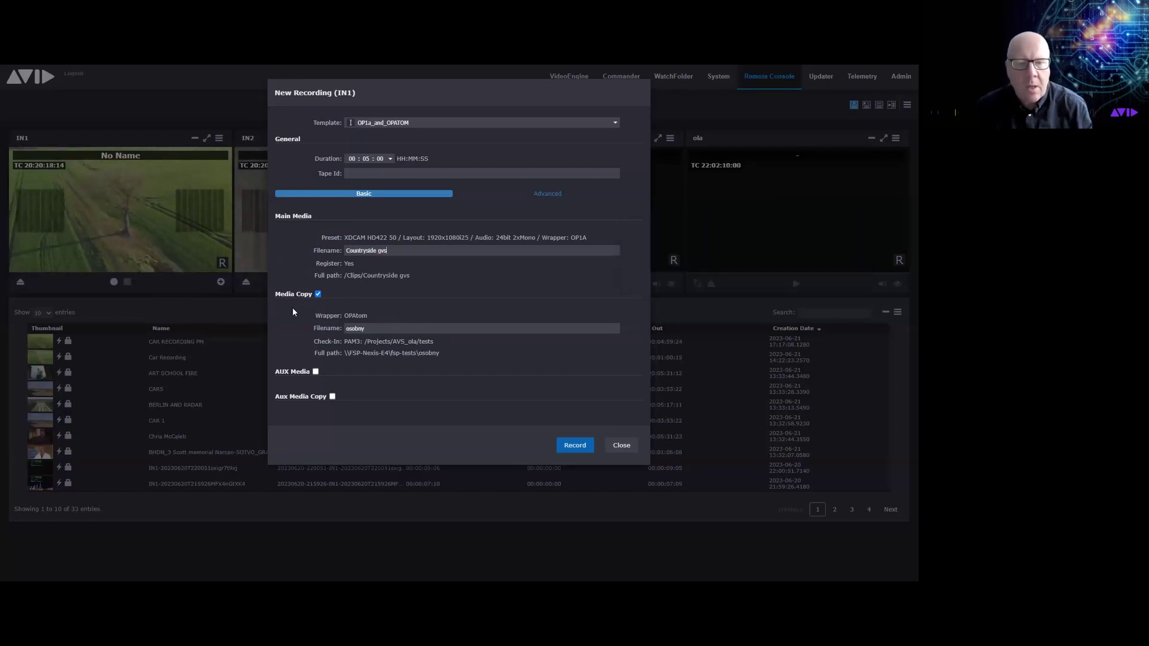
pyautogui.click(347, 328)
pyautogui.doubleClick(347, 328)
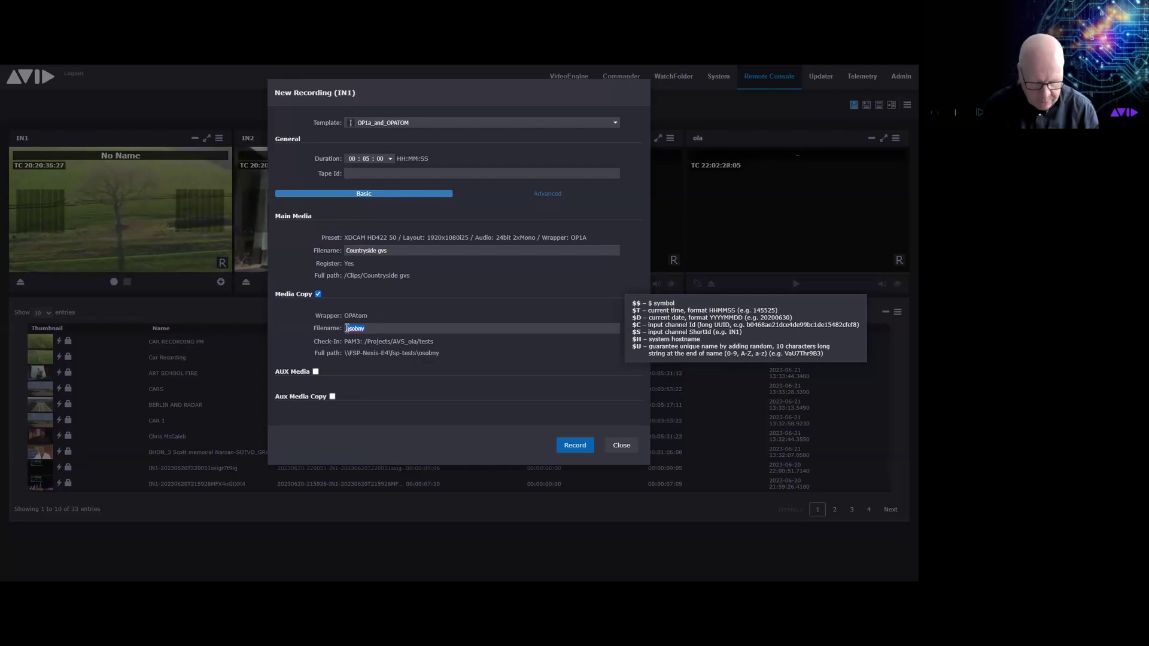
pyautogui.write('side gvs')
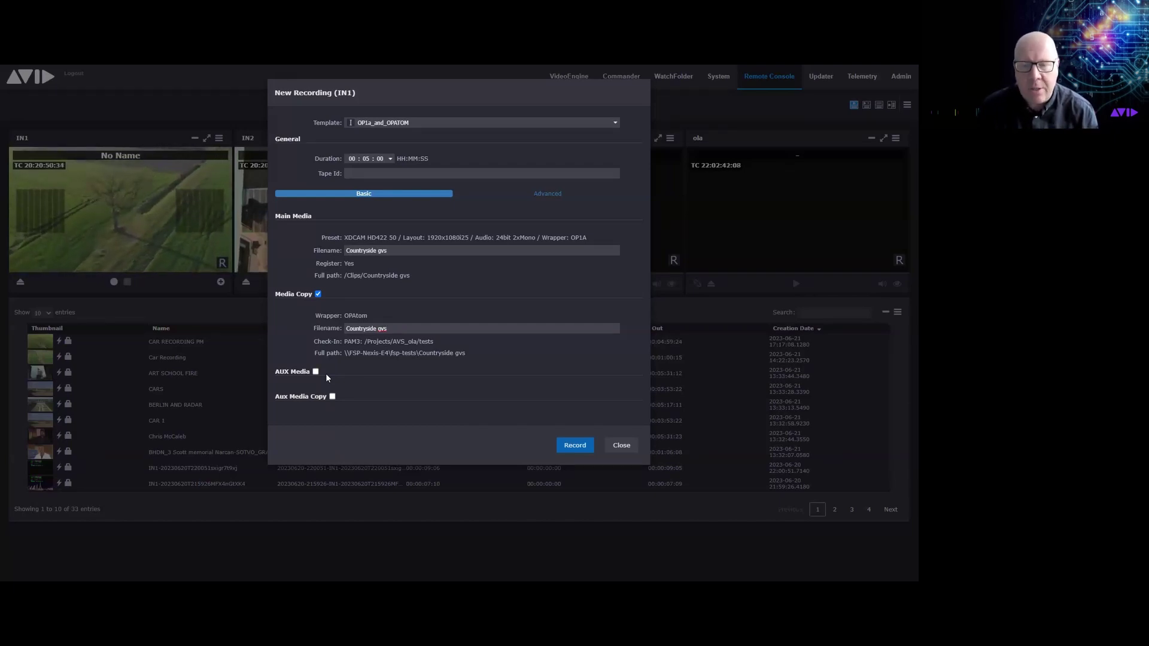
pyautogui.click(574, 446)
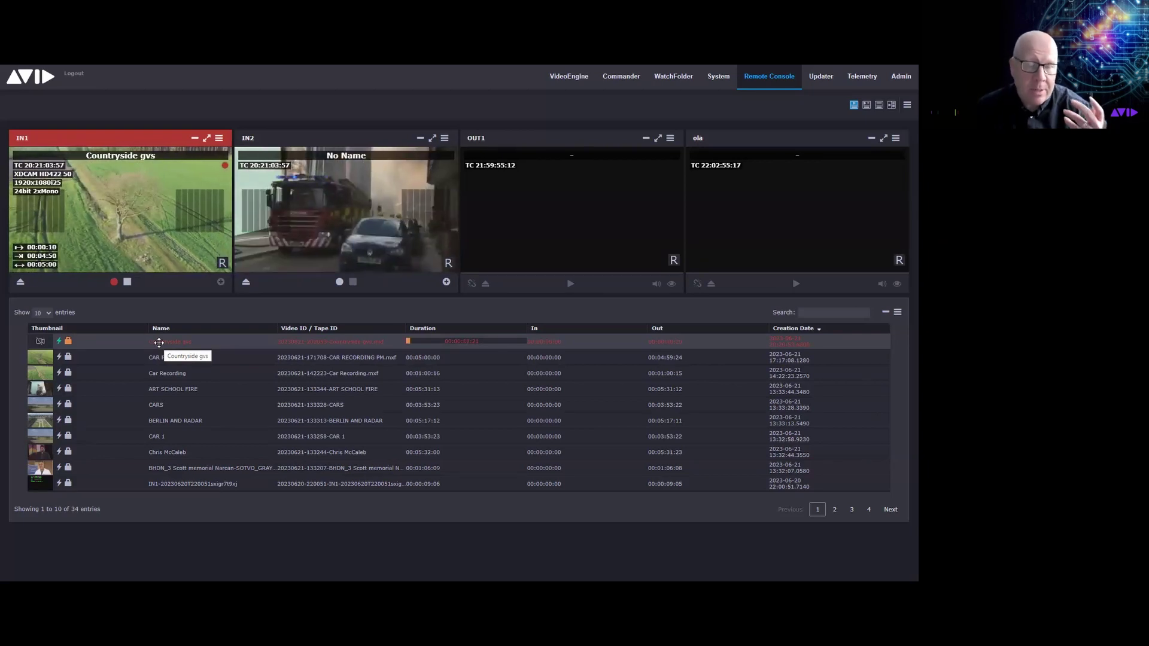
# Check the recording details and the channel options available for IN1 during recording, changing nothing
pyautogui.moveTo(101, 246)
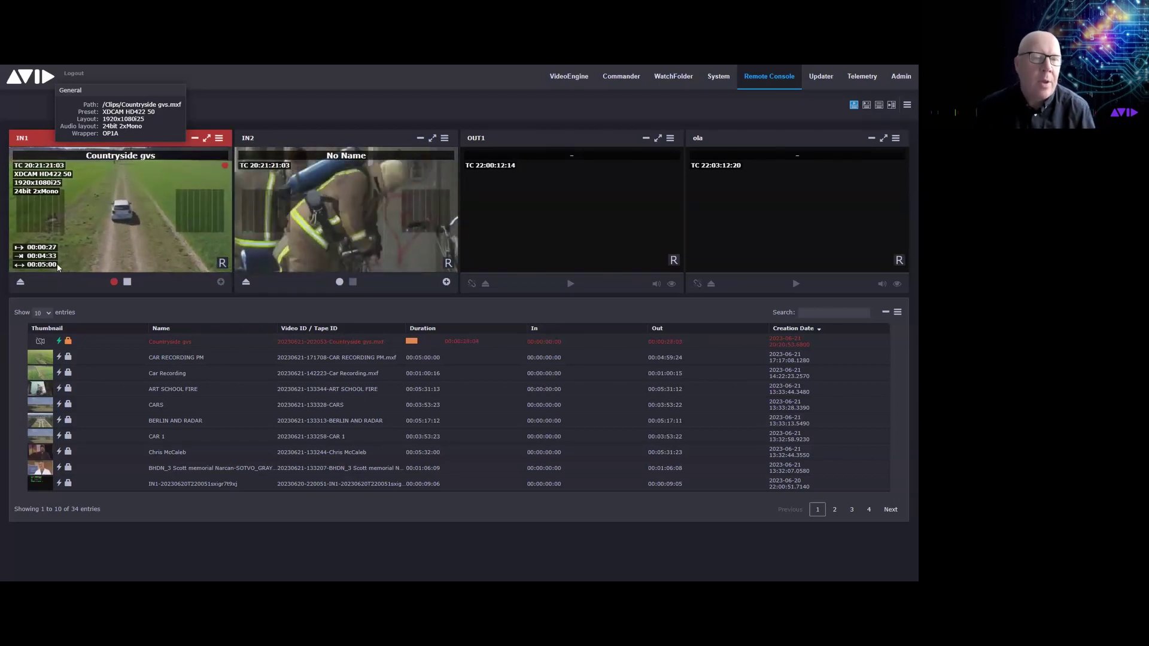
pyautogui.click(219, 139)
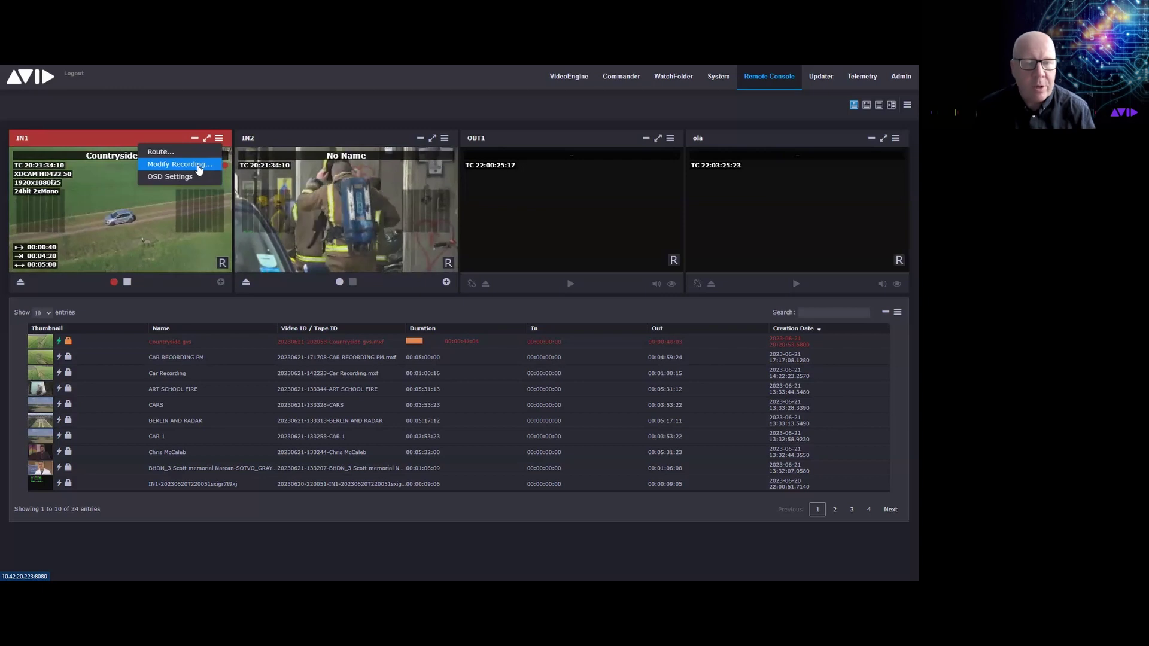
pyautogui.click(145, 308)
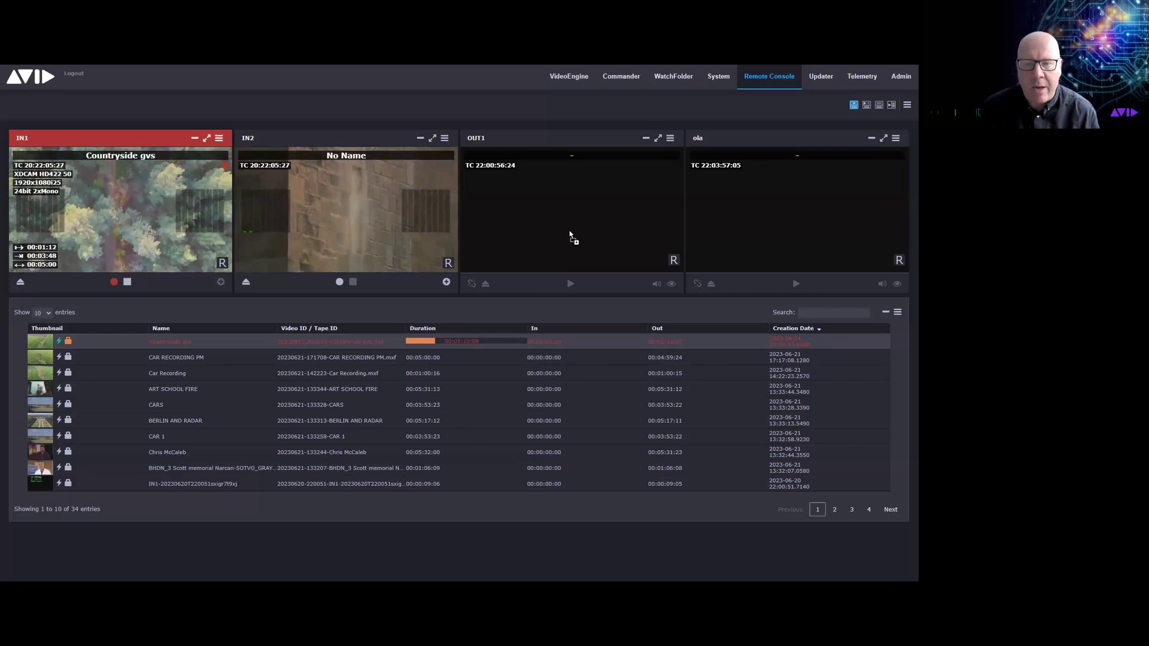
# Load the recording Countryside gvs clip into OUT1 and play it, keeping the load clip action at Still on first frame
pyautogui.moveTo(569, 232); pyautogui.dragTo(570, 232)
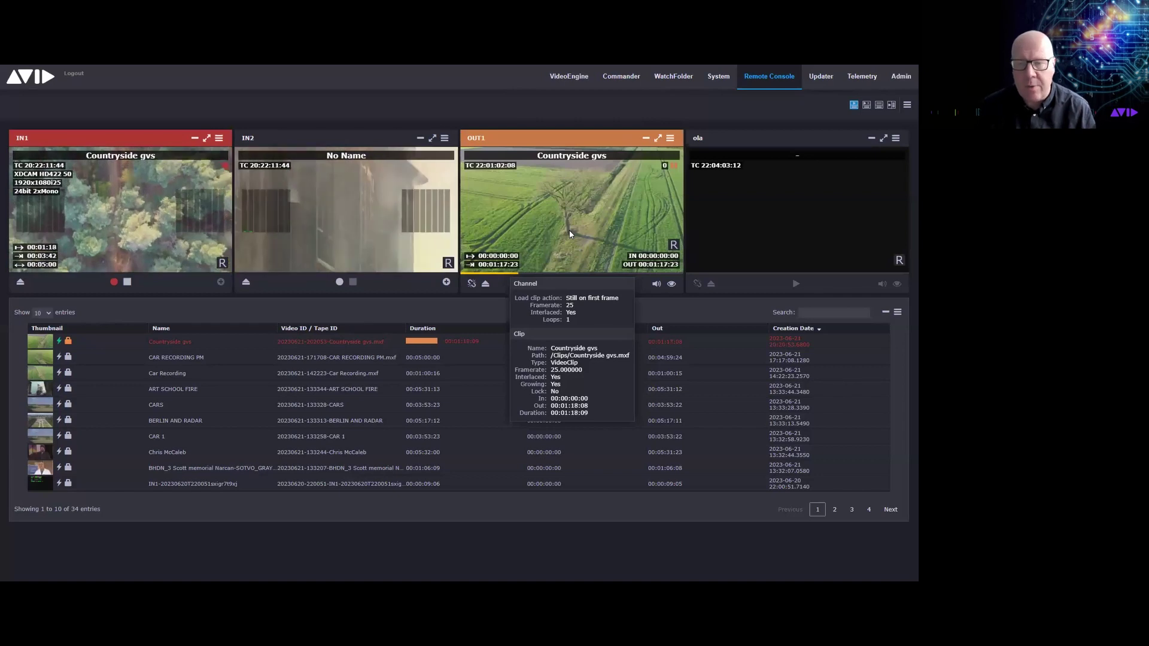
pyautogui.click(670, 139)
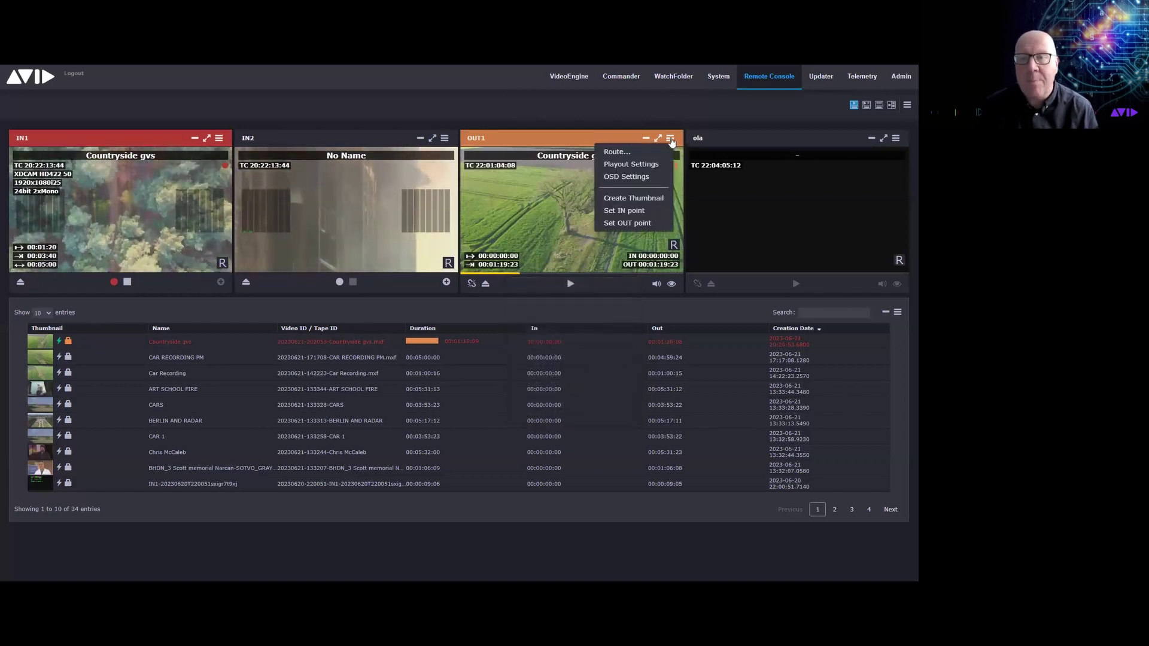
pyautogui.click(645, 165)
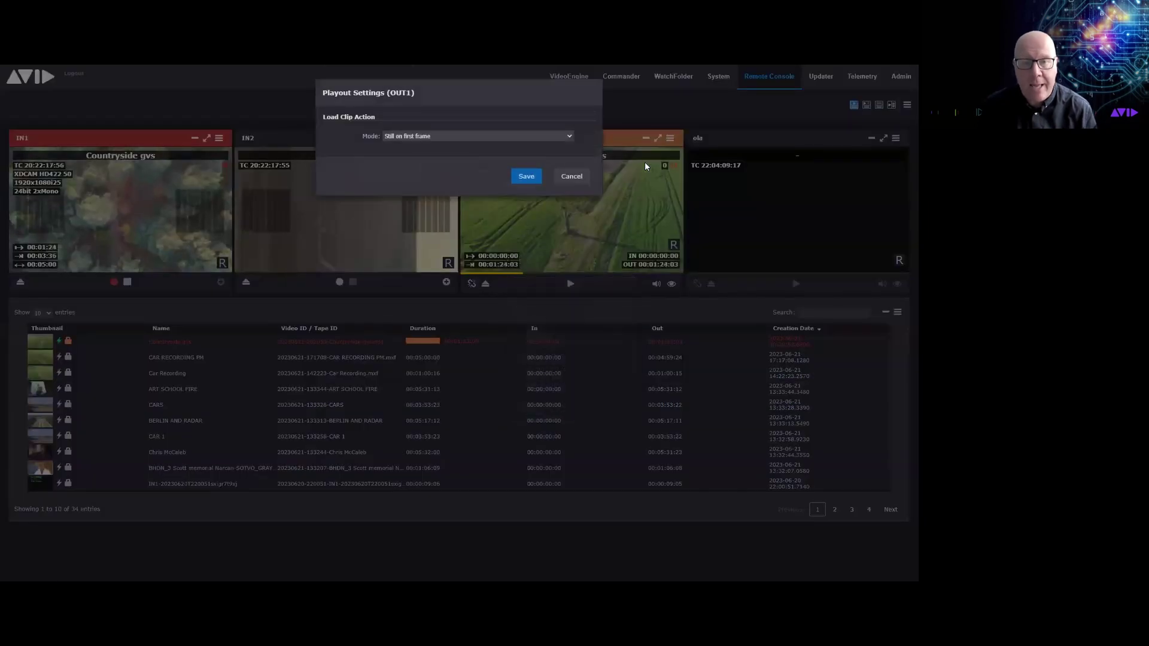
pyautogui.click(501, 135)
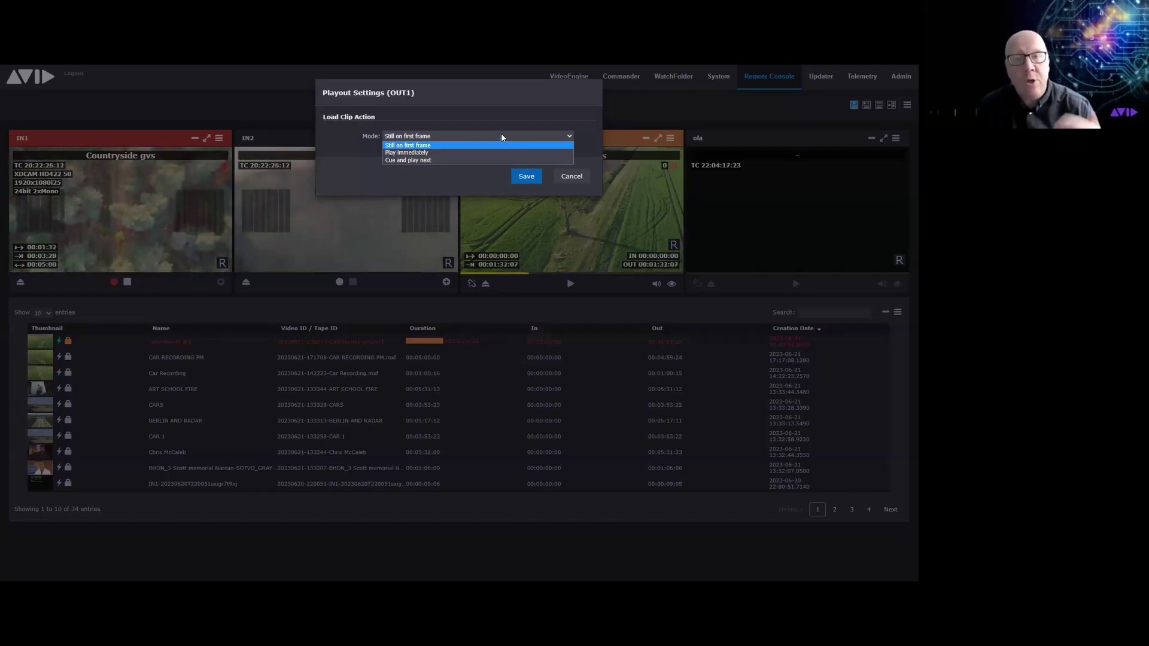
pyautogui.click(565, 181)
pyautogui.click(571, 254)
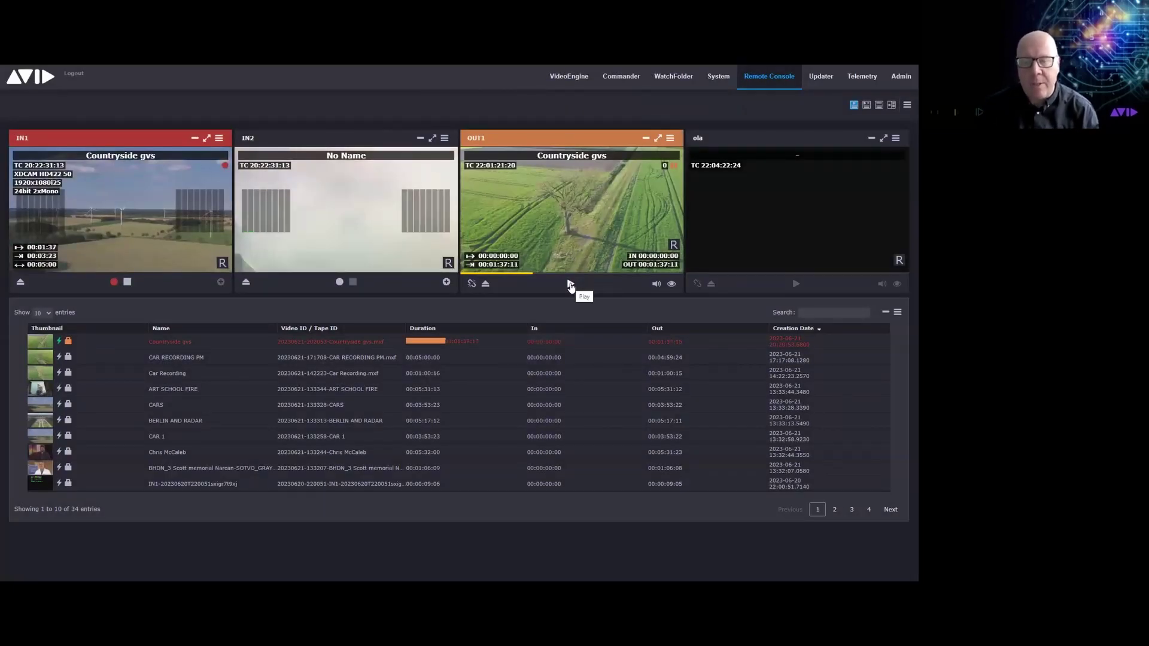
pyautogui.click(570, 285)
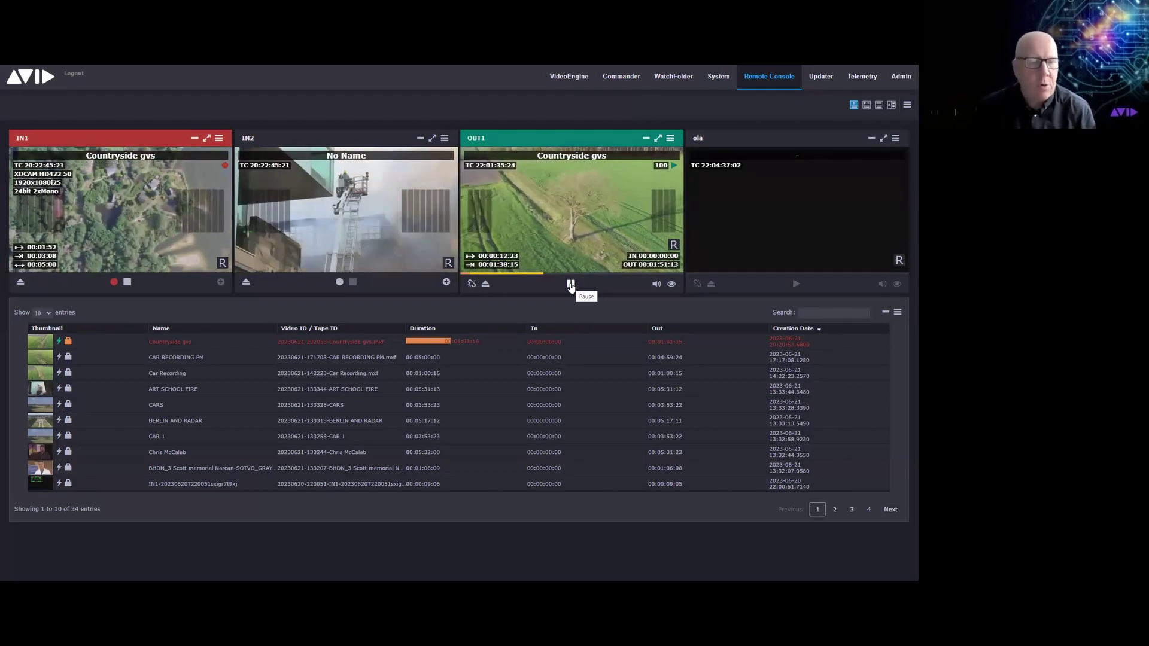
# Load the BERLIN AND RADAR clip into the ola channel and play it
pyautogui.click(290, 388)
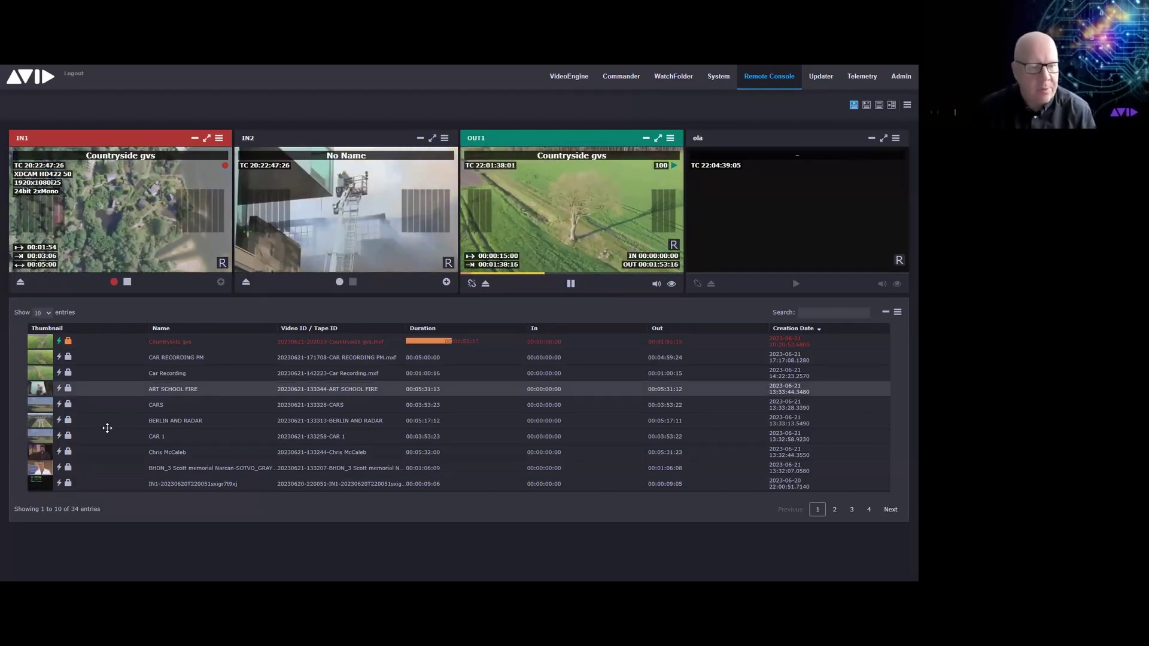
pyautogui.moveTo(37, 424); pyautogui.dragTo(794, 200)
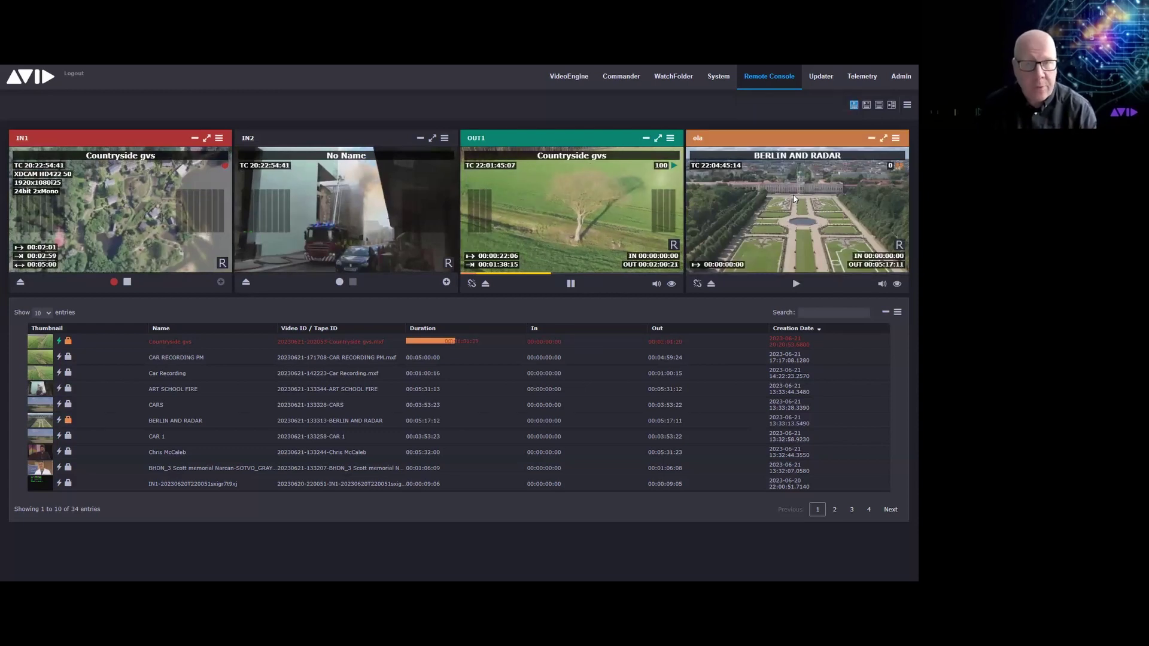
pyautogui.moveTo(794, 199)
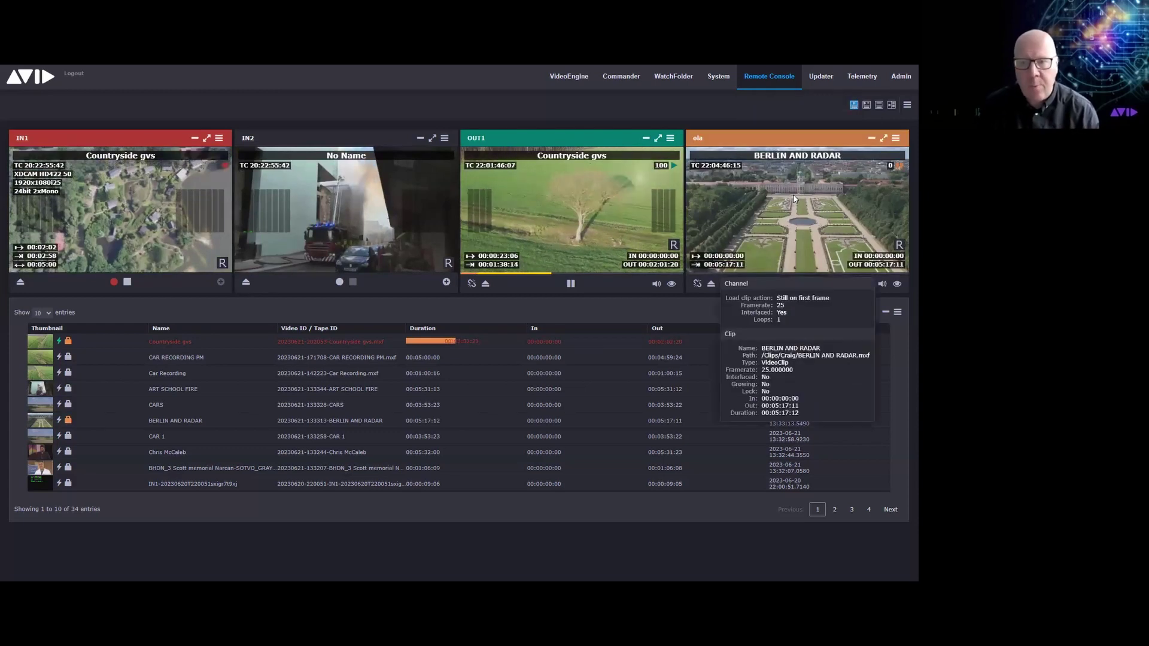
pyautogui.click(795, 285)
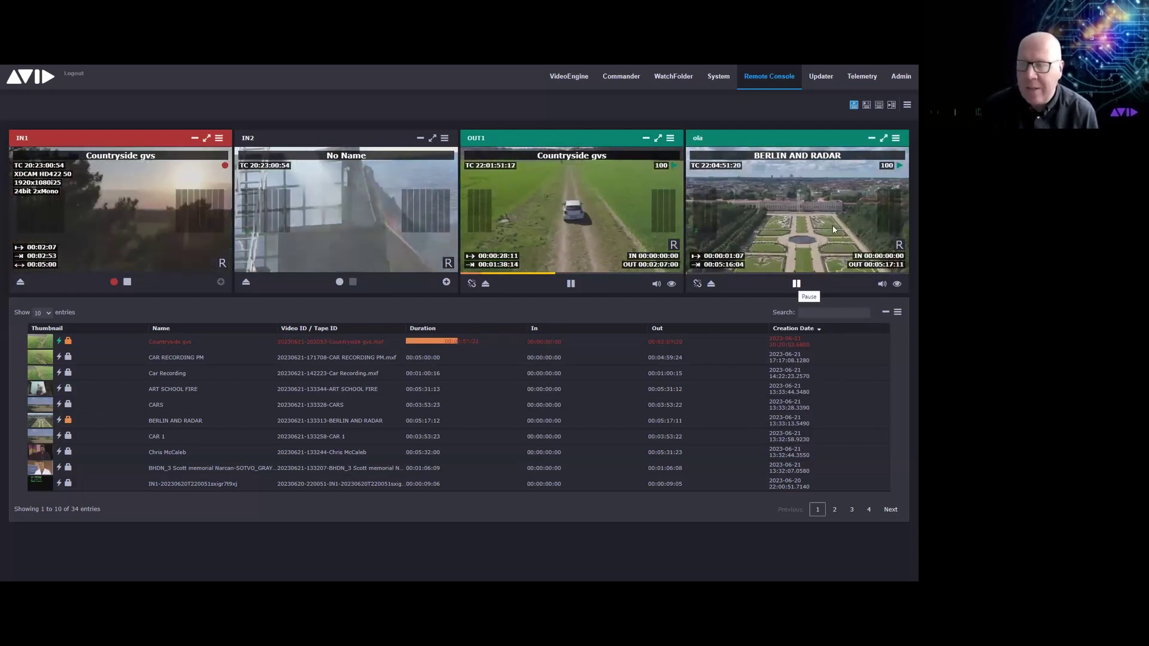
pyautogui.moveTo(870, 172)
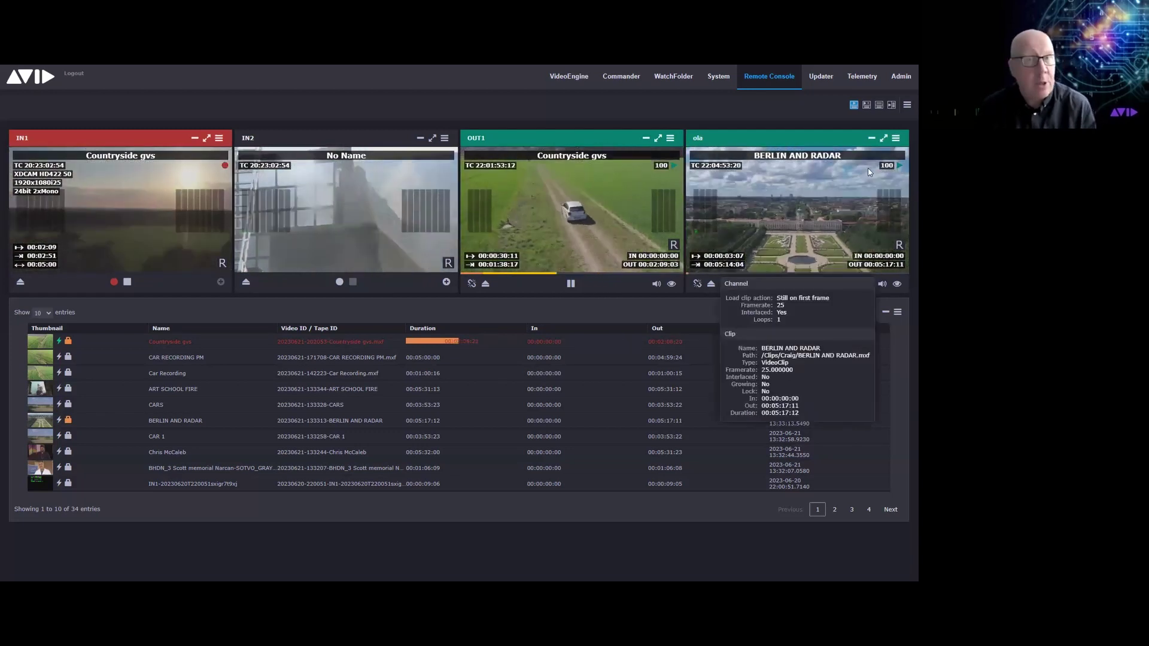
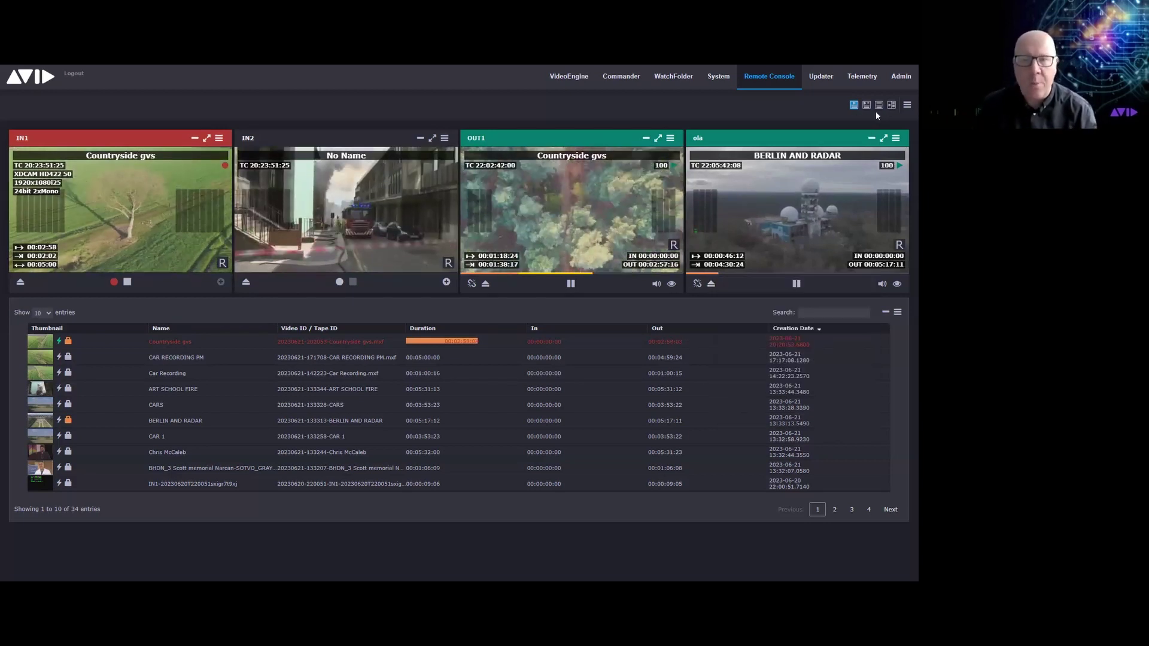
# Enlarge OUT1 to preview the other channels' thumbnails, switch the enlarged view to IN1, and return to the four-channel layout
pyautogui.click(660, 139)
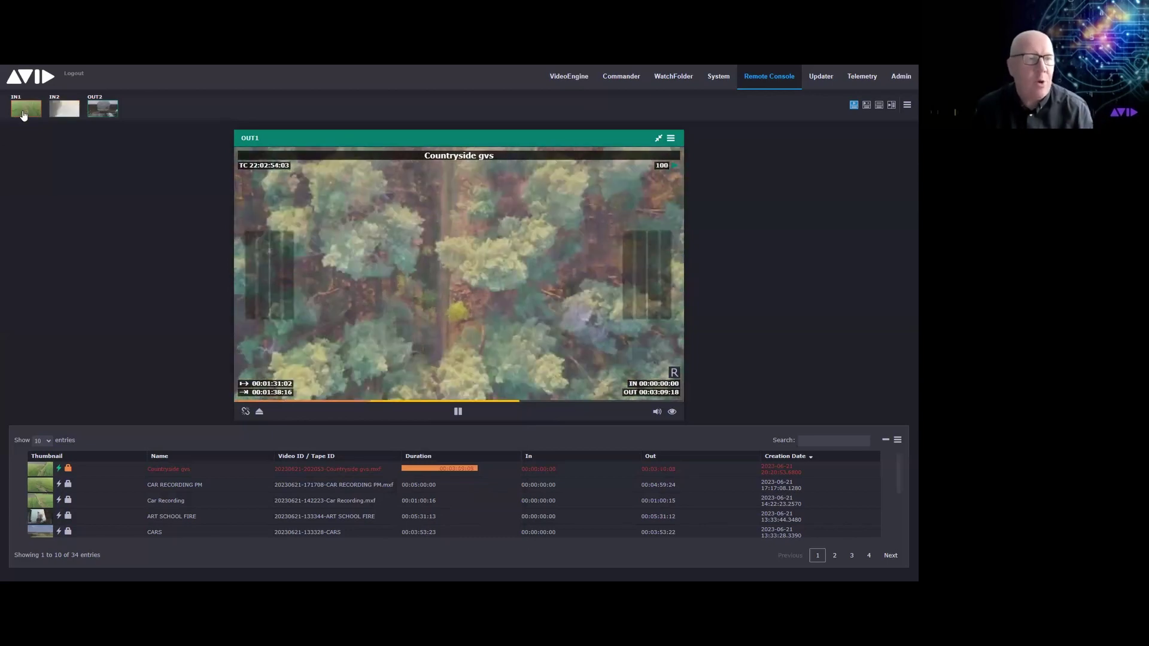
pyautogui.moveTo(24, 116)
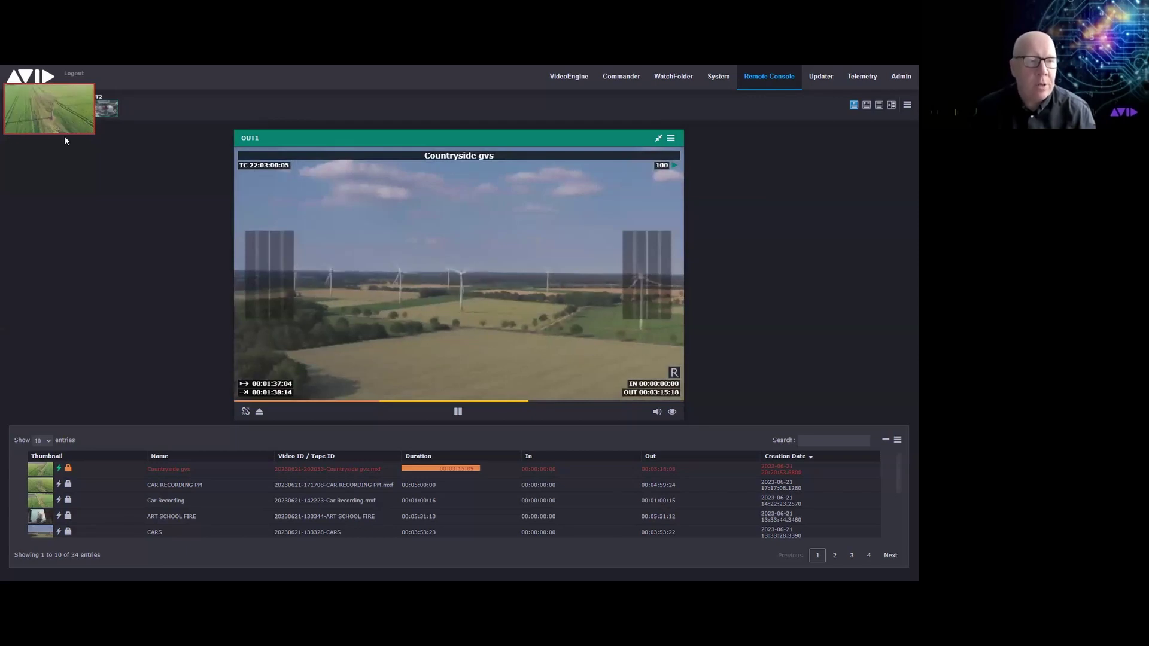
pyautogui.moveTo(113, 118)
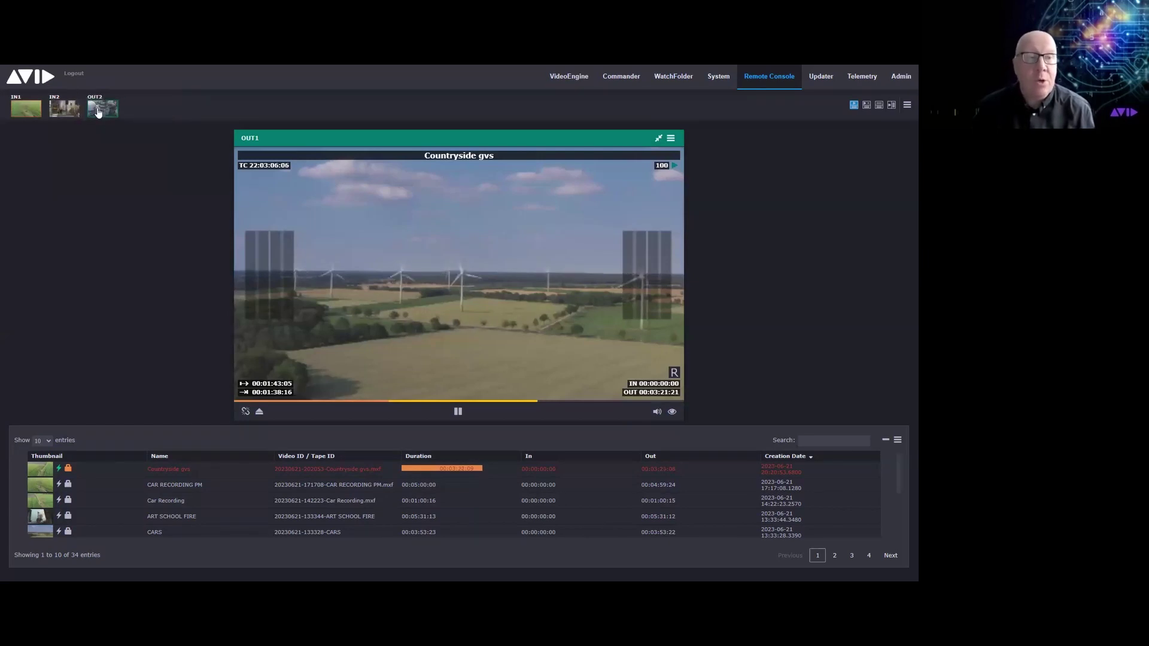
pyautogui.click(115, 113)
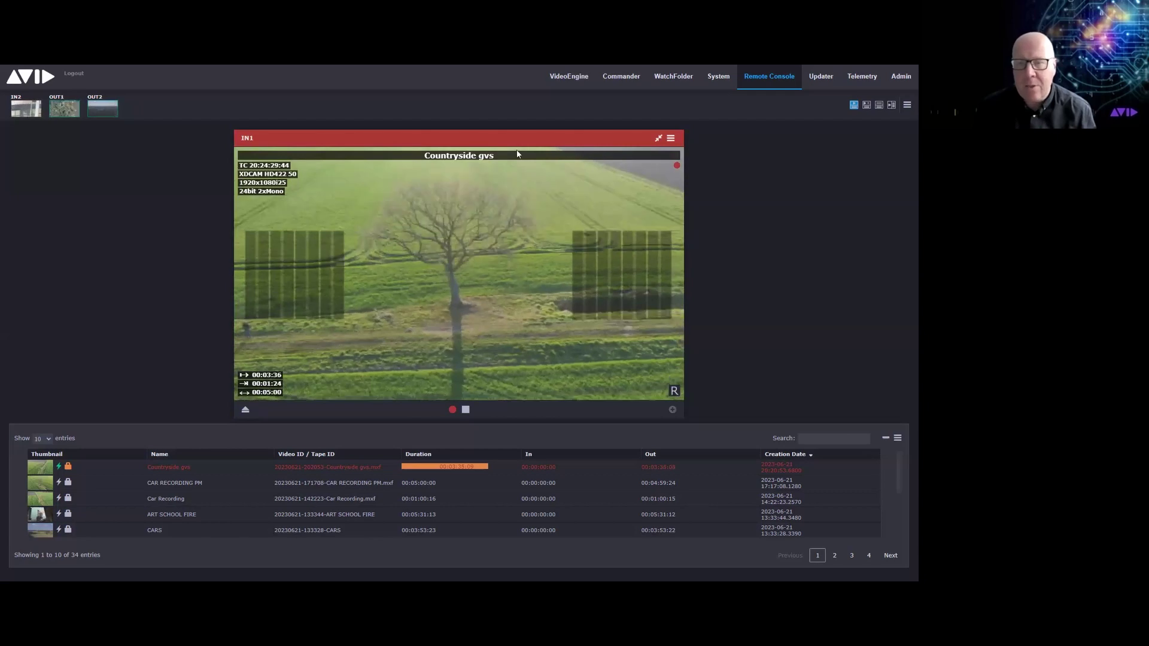
pyautogui.click(657, 140)
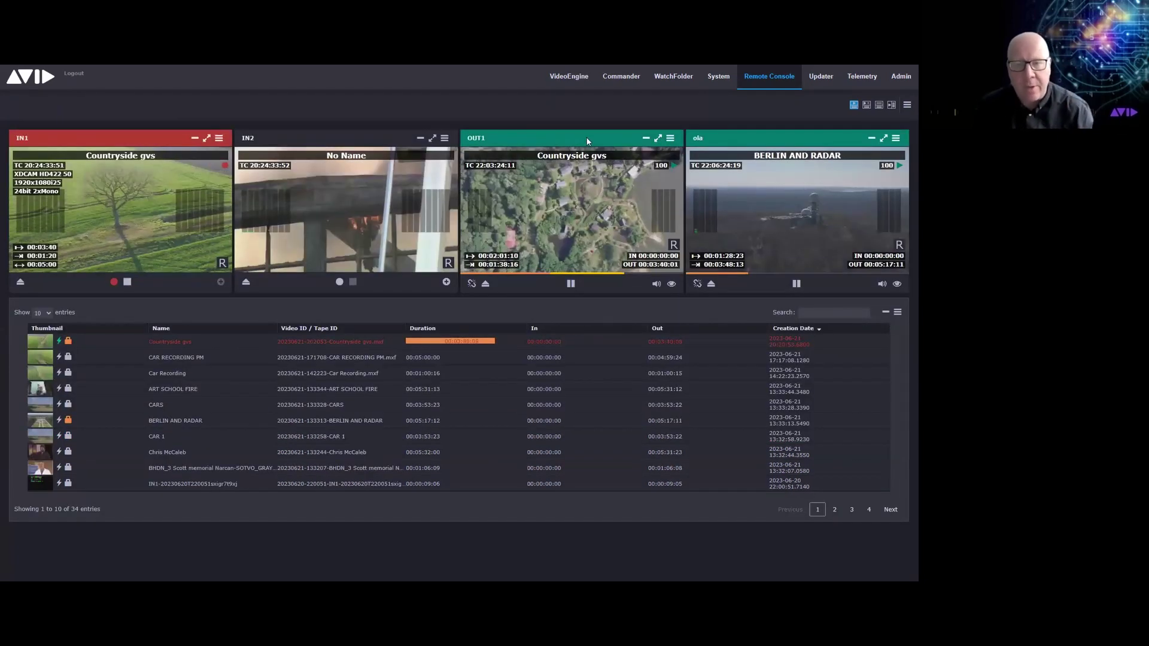
# Minimise and restore the OUT1 channel, and check its Countryside gvs clip details once the IN1 recording has ended
pyautogui.click(647, 139)
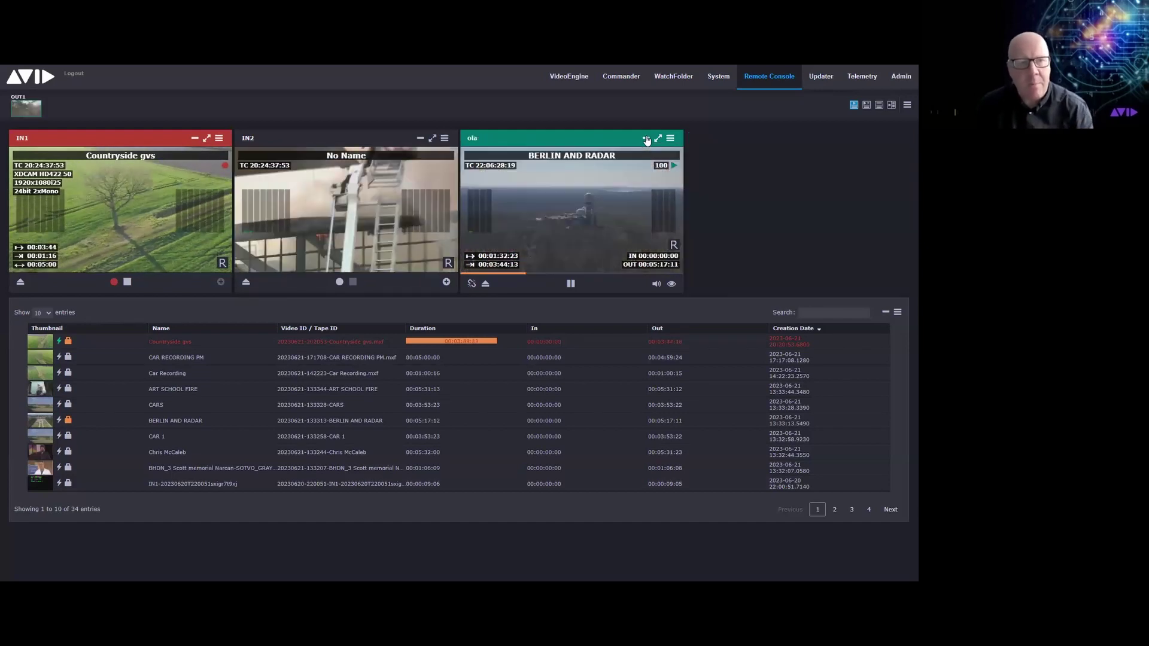
pyautogui.click(42, 113)
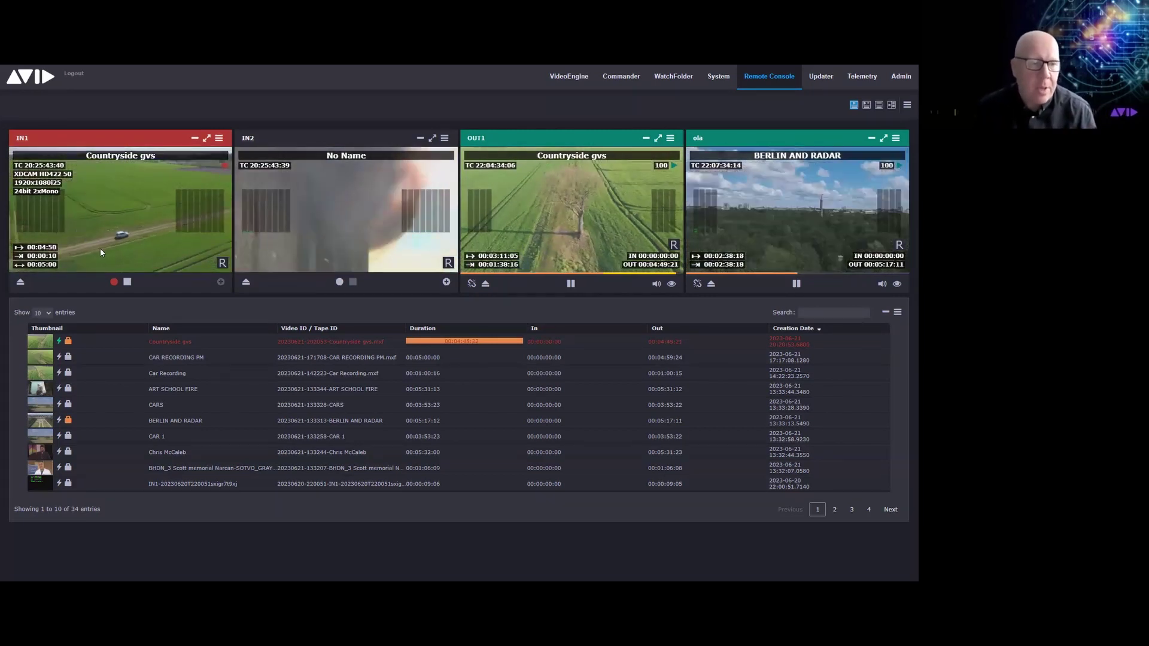
pyautogui.moveTo(100, 249)
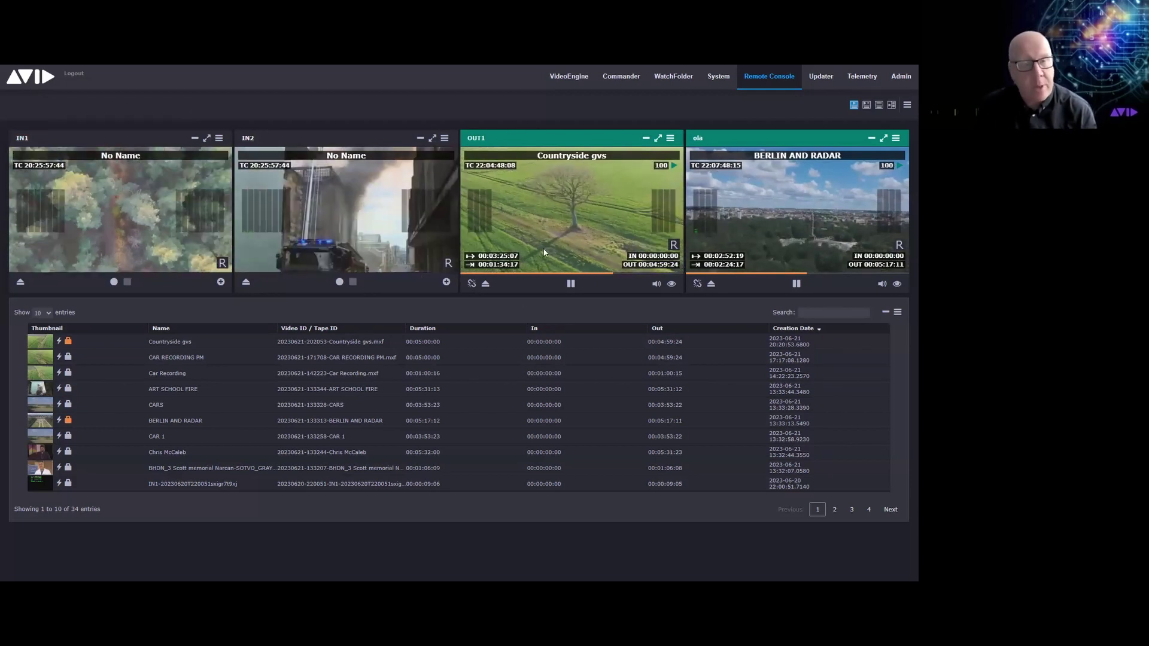
pyautogui.moveTo(543, 249)
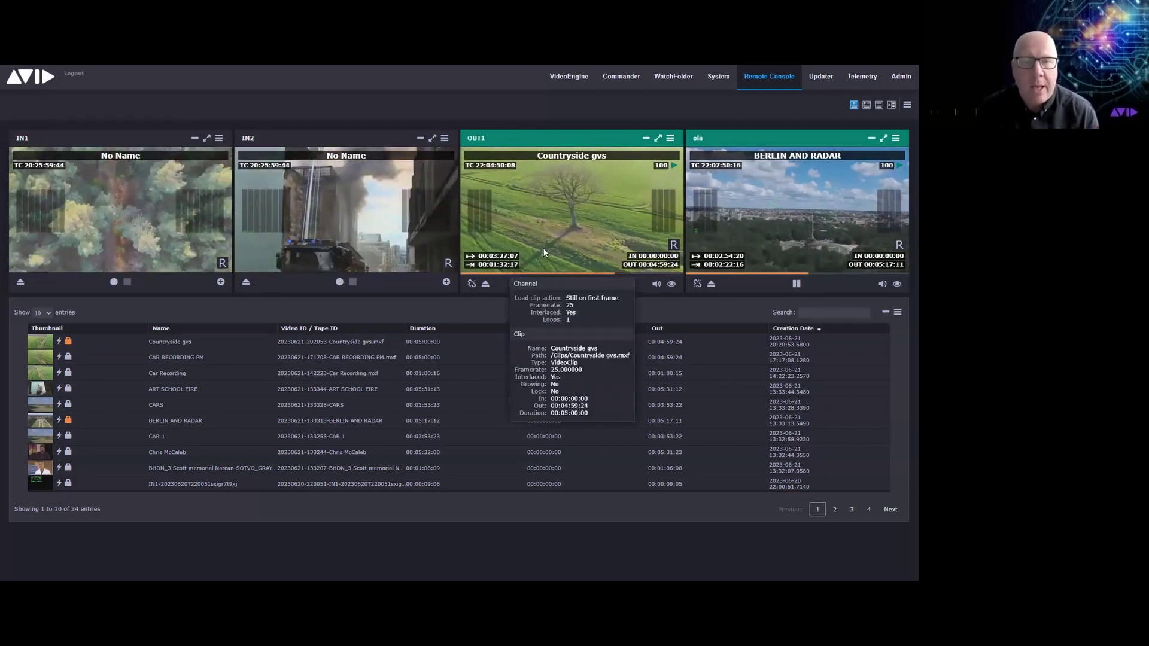